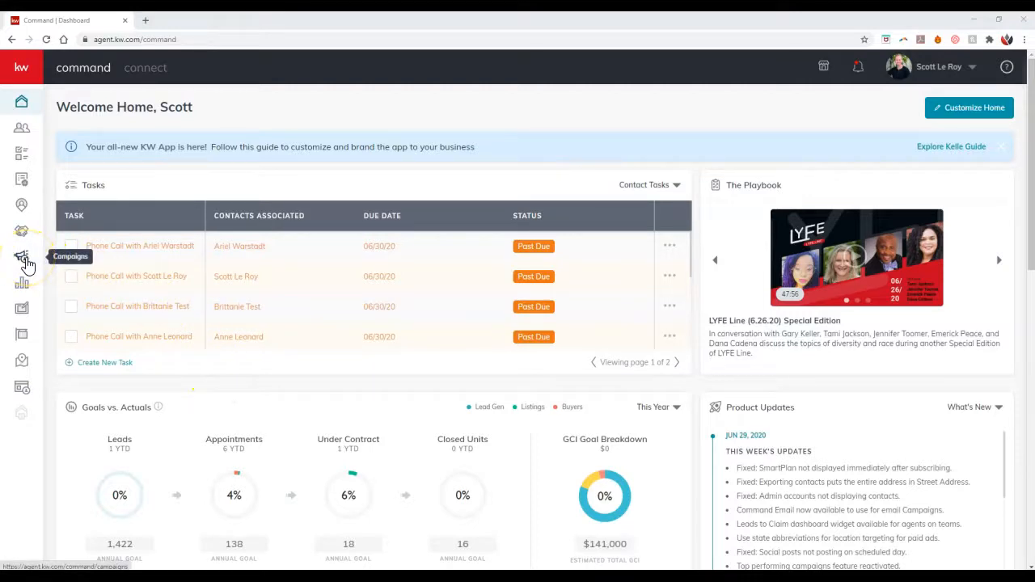
Step: Go to the Campaigns section and start a new campaign of the Email type
click(28, 265)
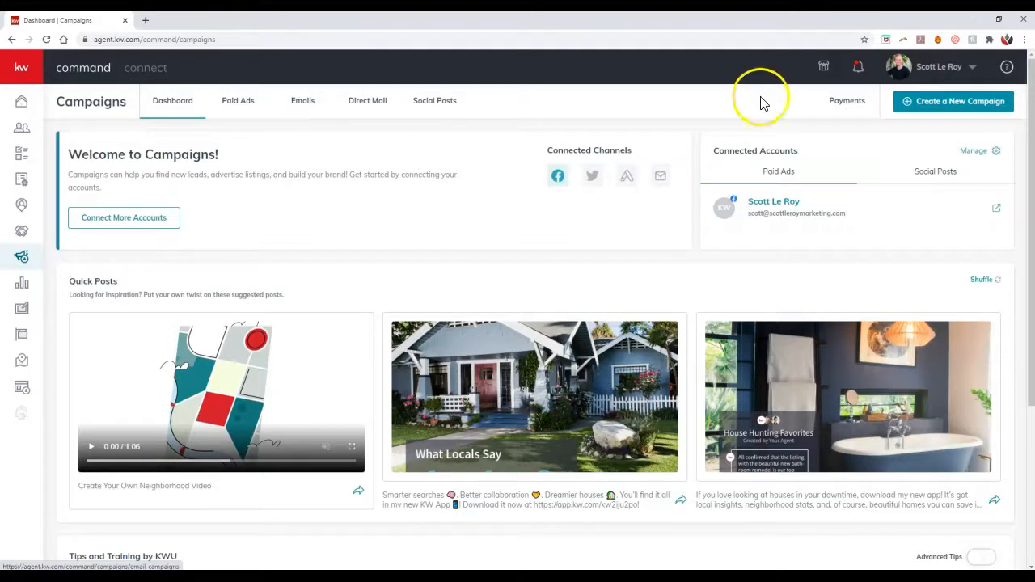
click(935, 71)
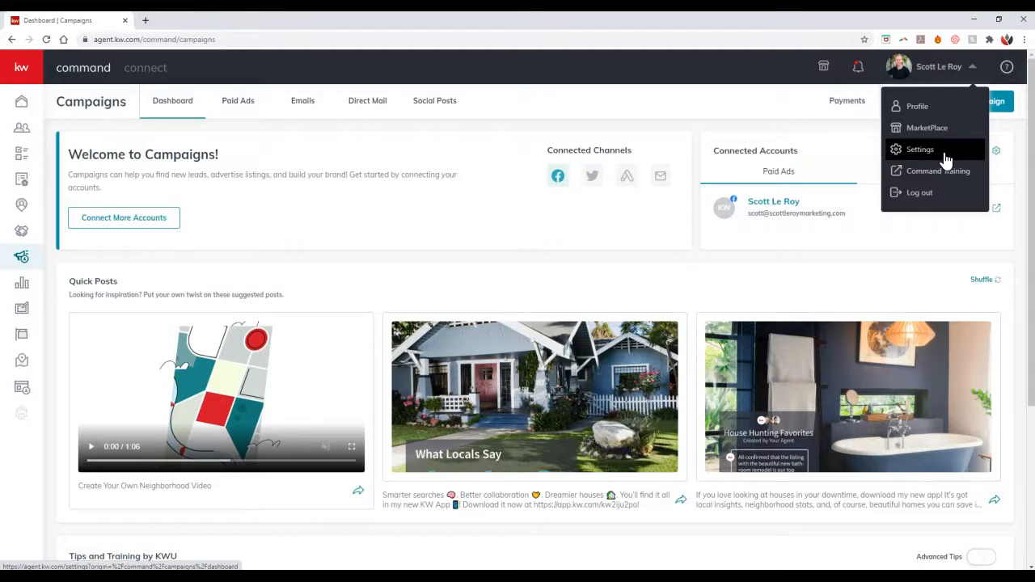
click(814, 122)
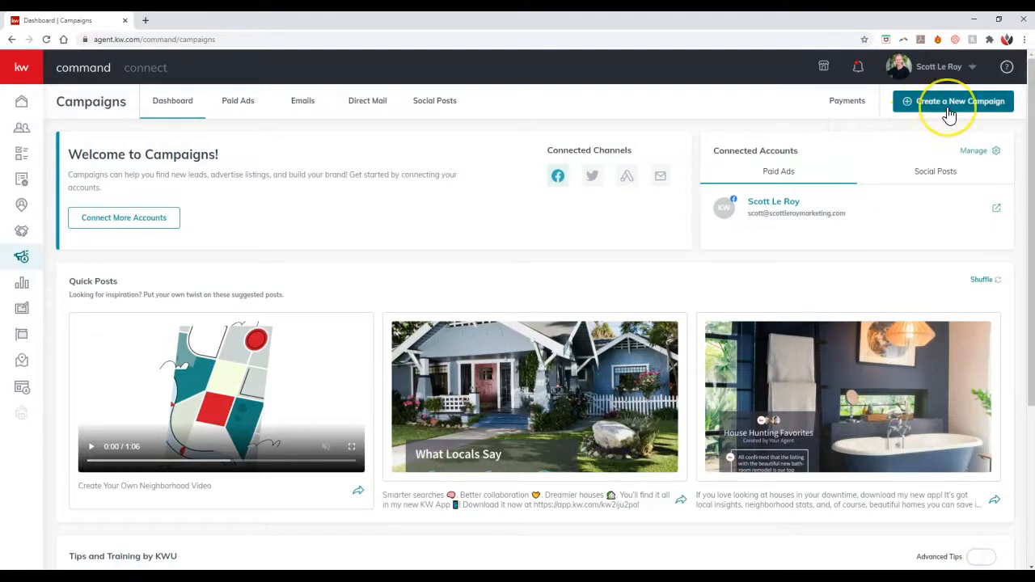
click(949, 114)
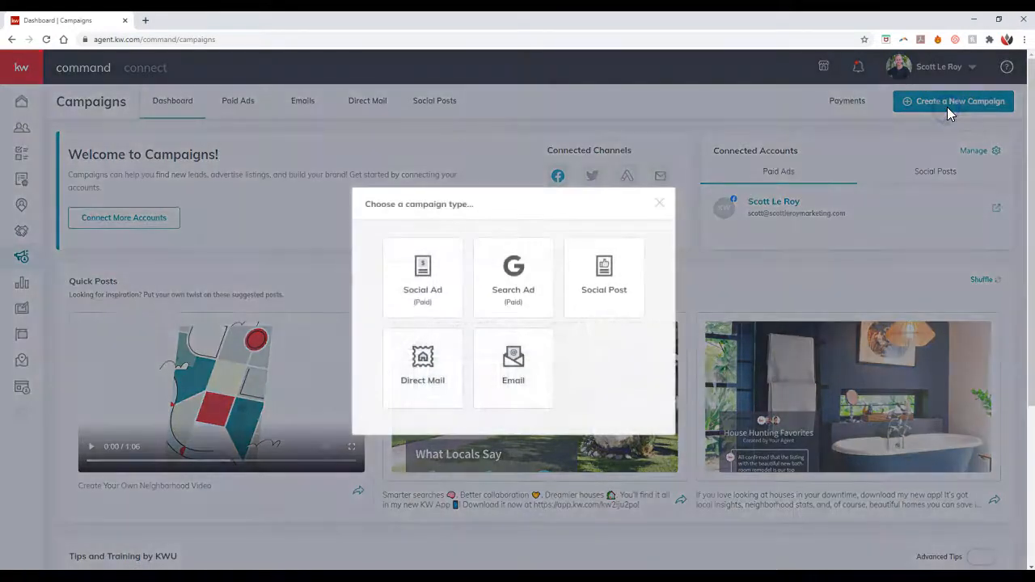
click(517, 375)
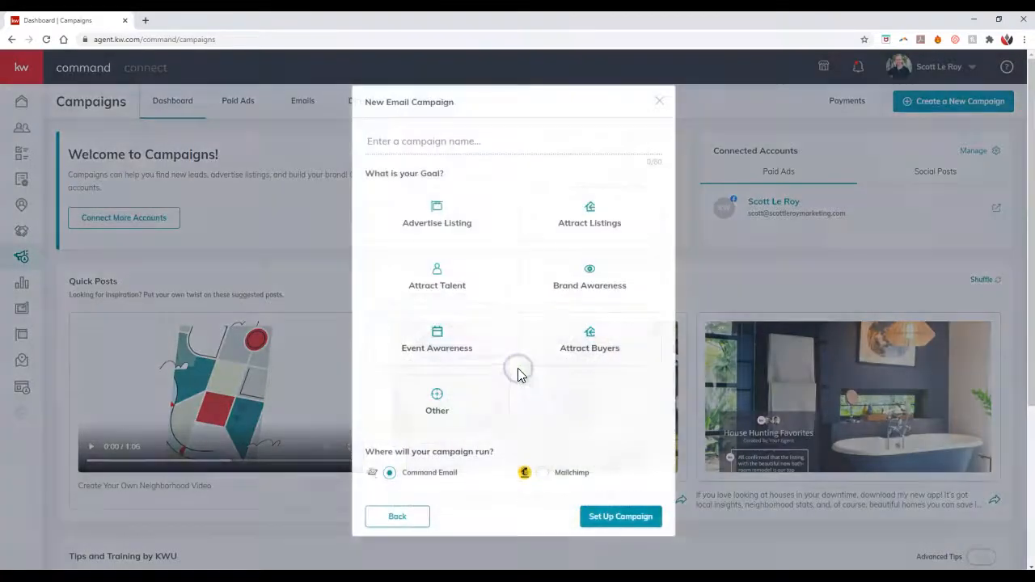
Step: Name the email campaign Test, choose Other as its goal, and set it up to run through Command Email
click(505, 143)
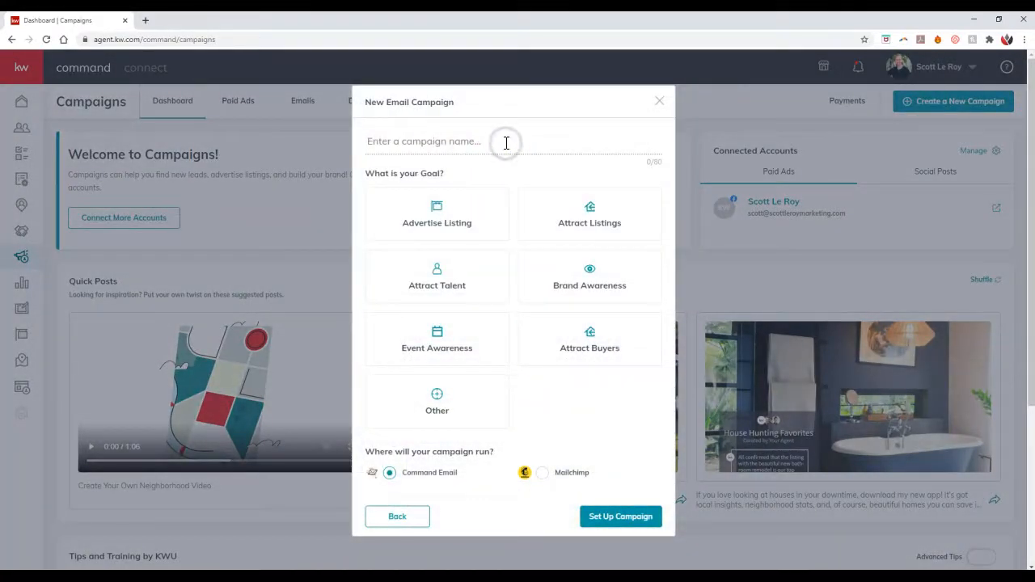
text(Test)
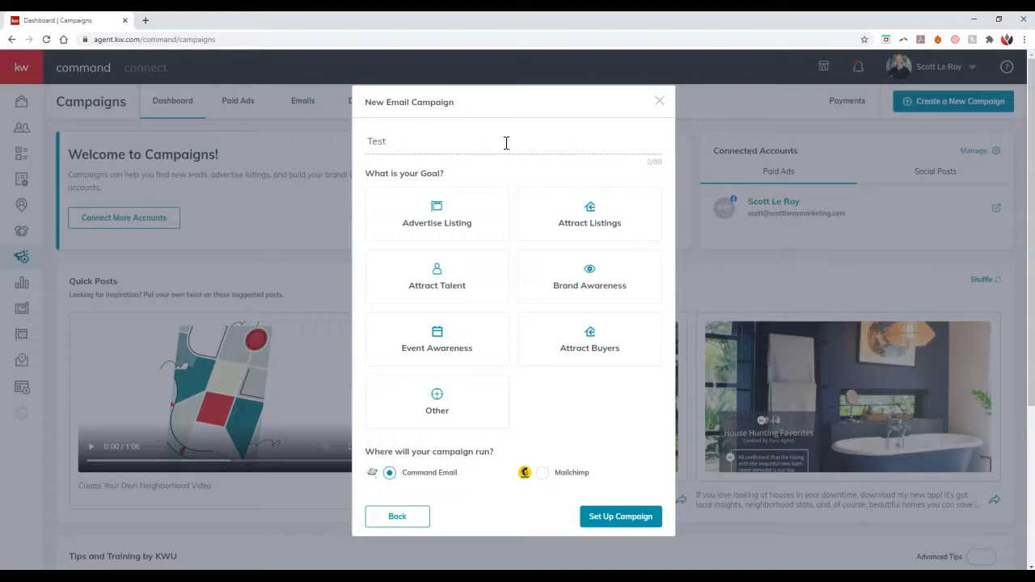
click(492, 404)
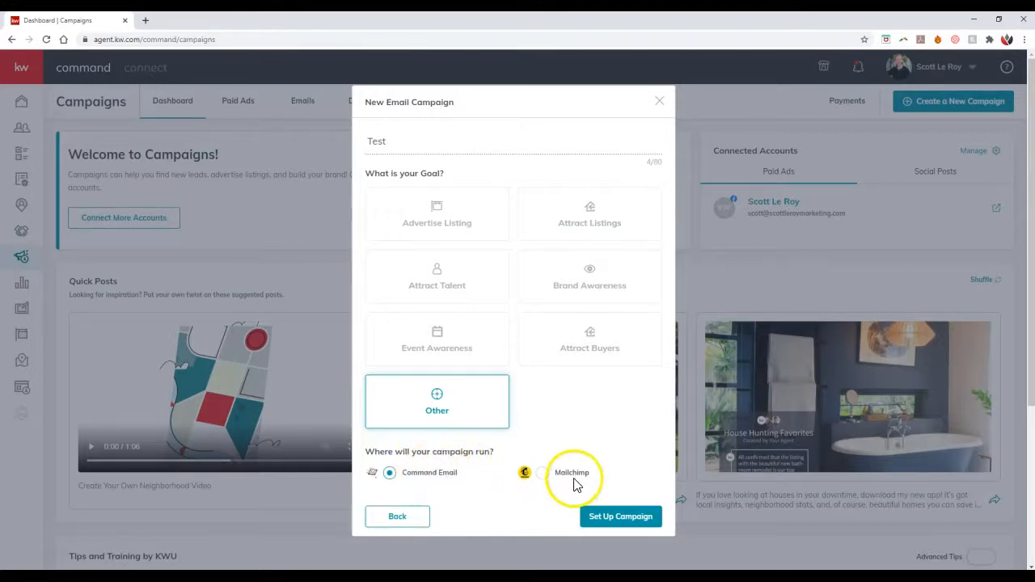
click(600, 519)
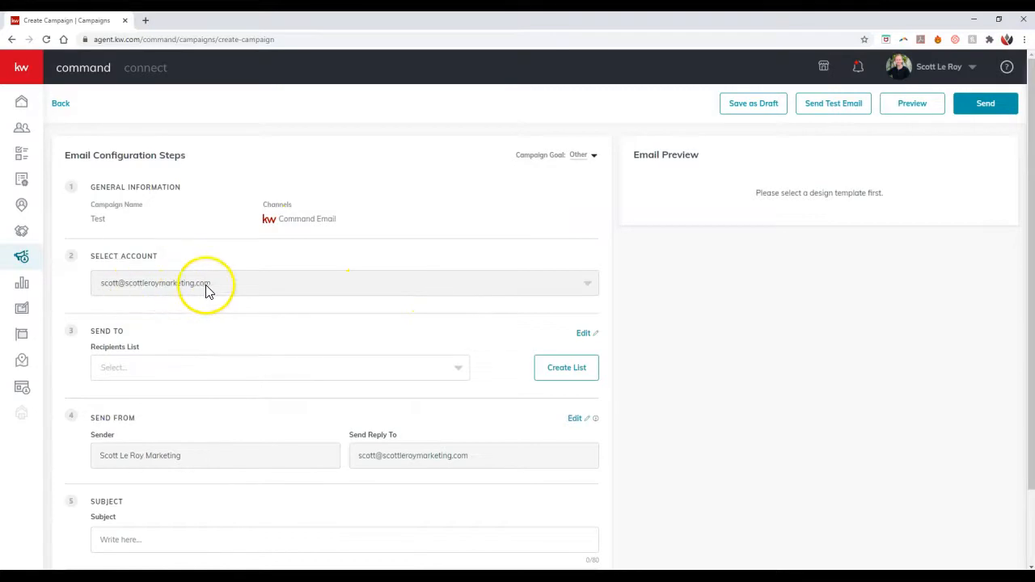
Step: Review the existing recipient lists and the contacts offered for a new list, without creating one
click(195, 376)
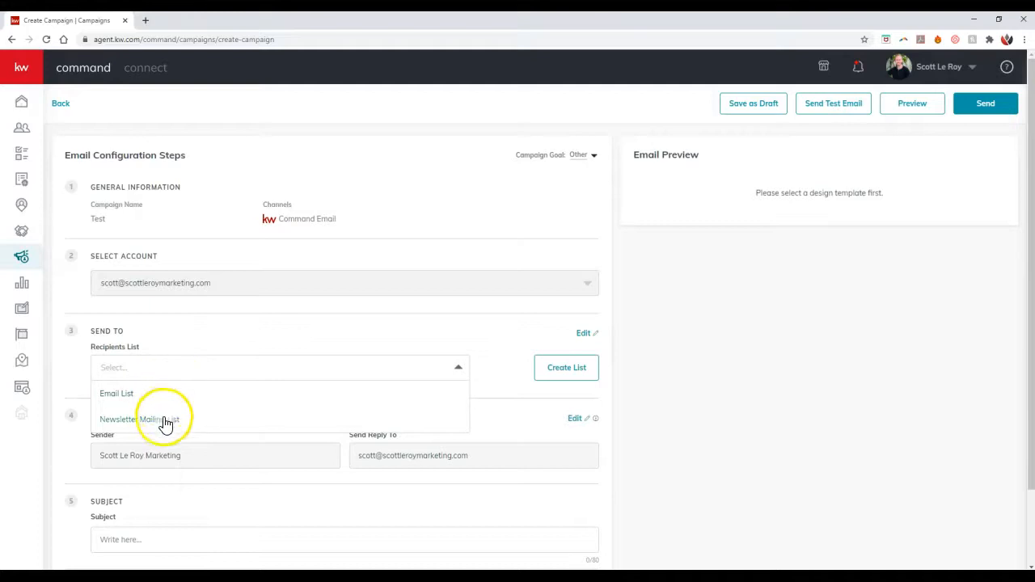
click(436, 369)
click(591, 371)
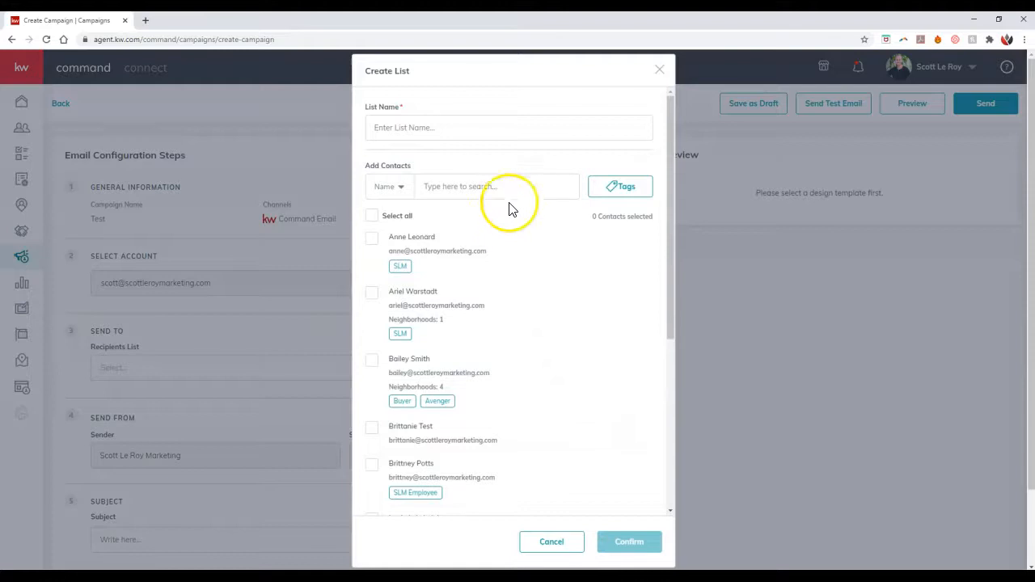
click(463, 131)
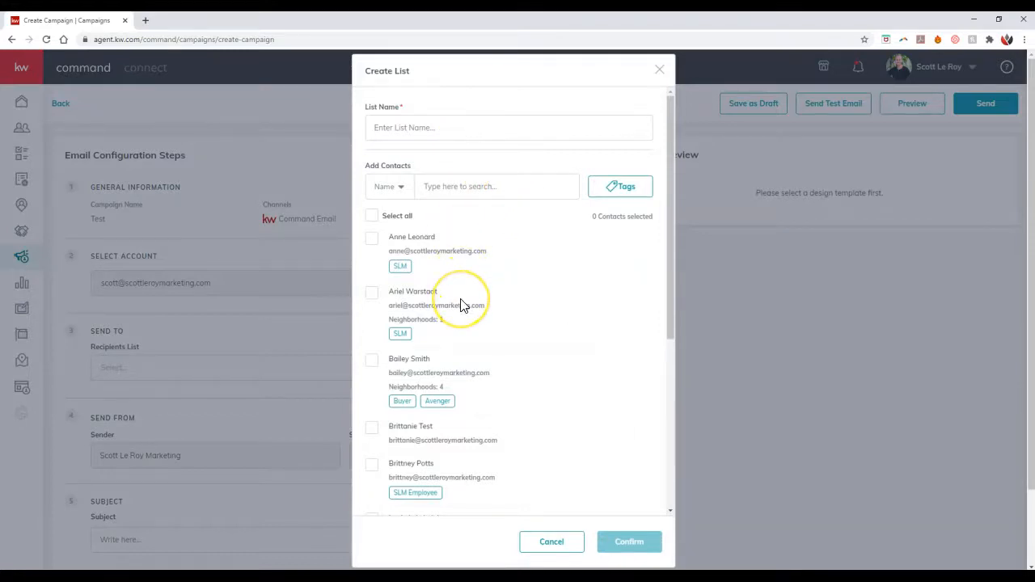
scroll(461, 305, down, 4)
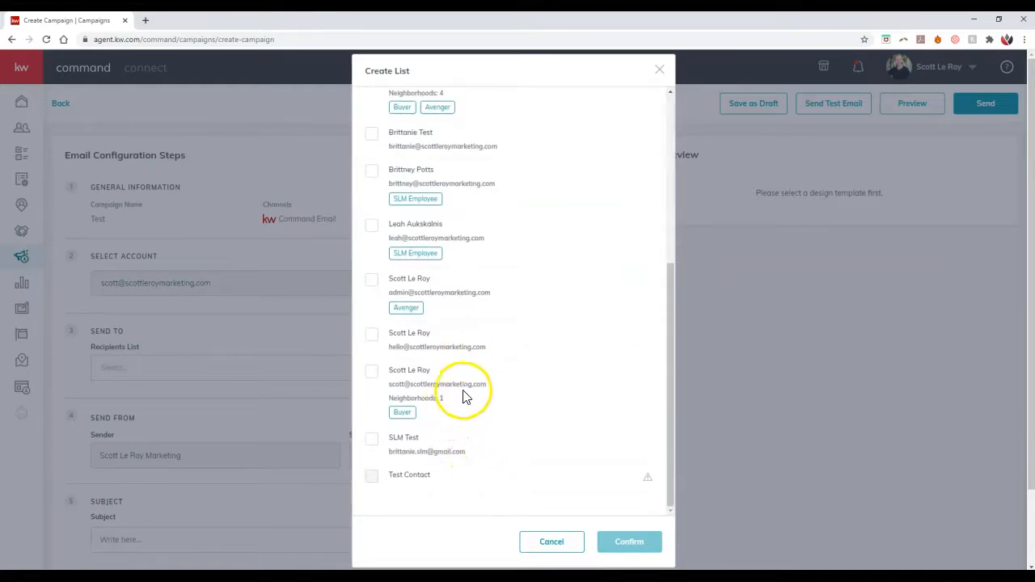
scroll(459, 349, up, 5)
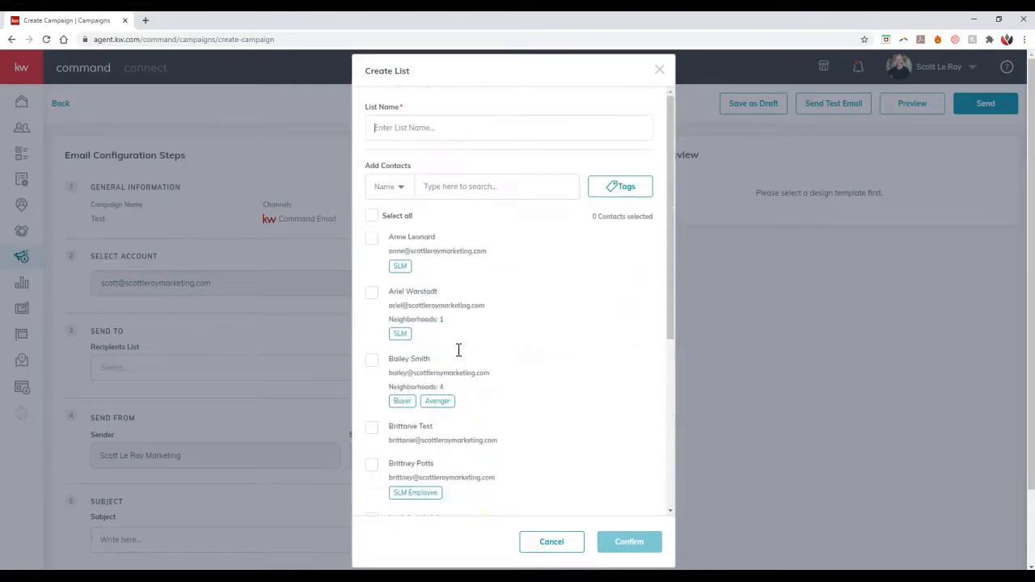
scroll(459, 350, down, 4)
scroll(459, 350, down, 1)
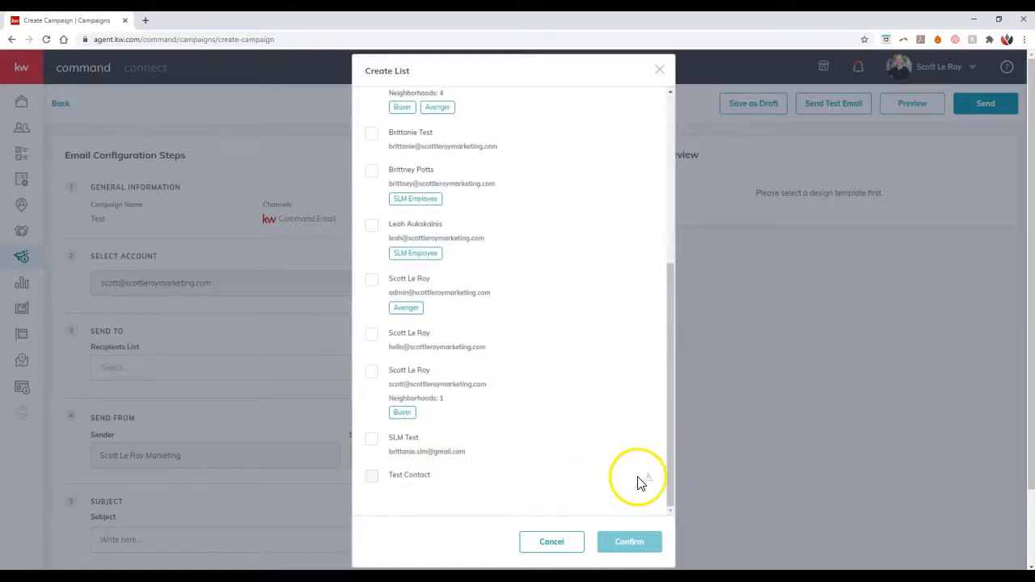
mouse_move(648, 482)
scroll(596, 429, up, 8)
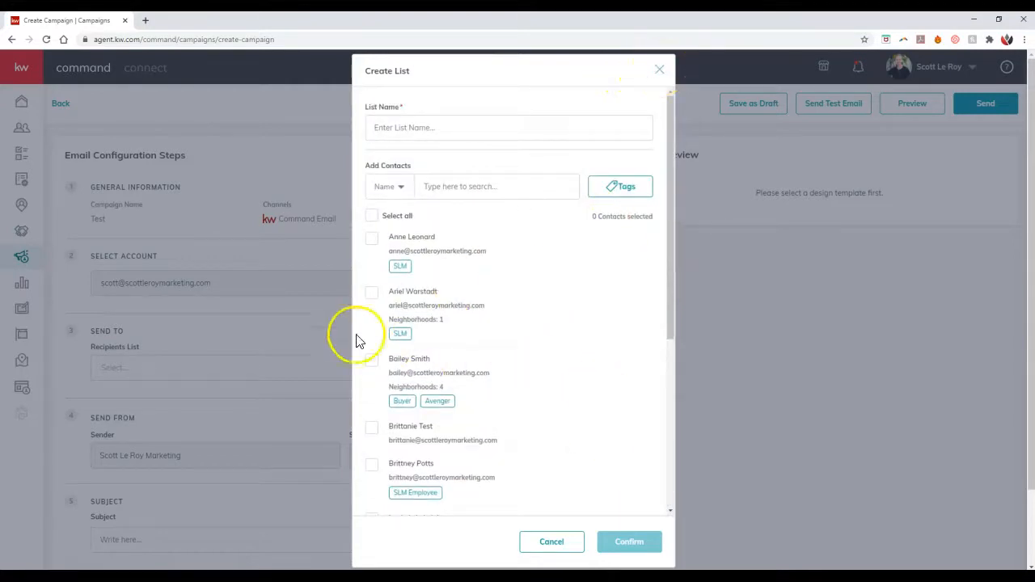
click(661, 72)
Step: Choose Email List as the recipients list and enter the subject "Test Email For My Tip Video"
click(229, 370)
click(190, 394)
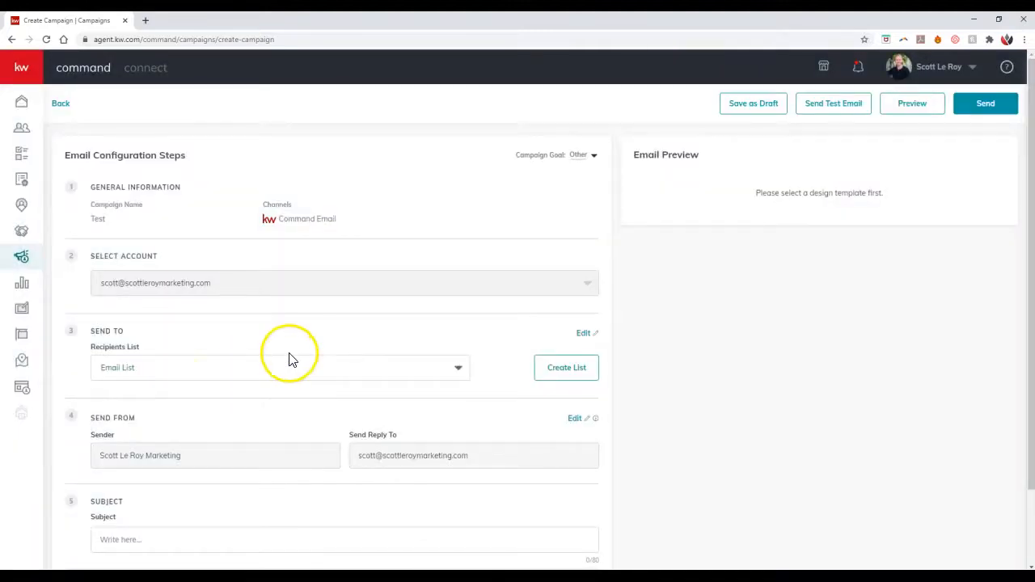
scroll(289, 358, down, 1)
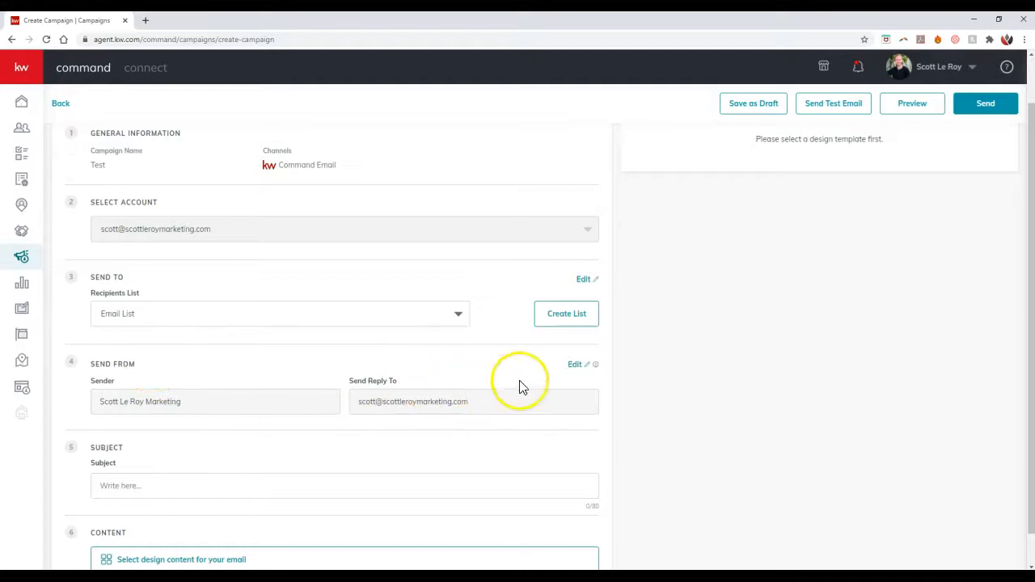
mouse_move(599, 369)
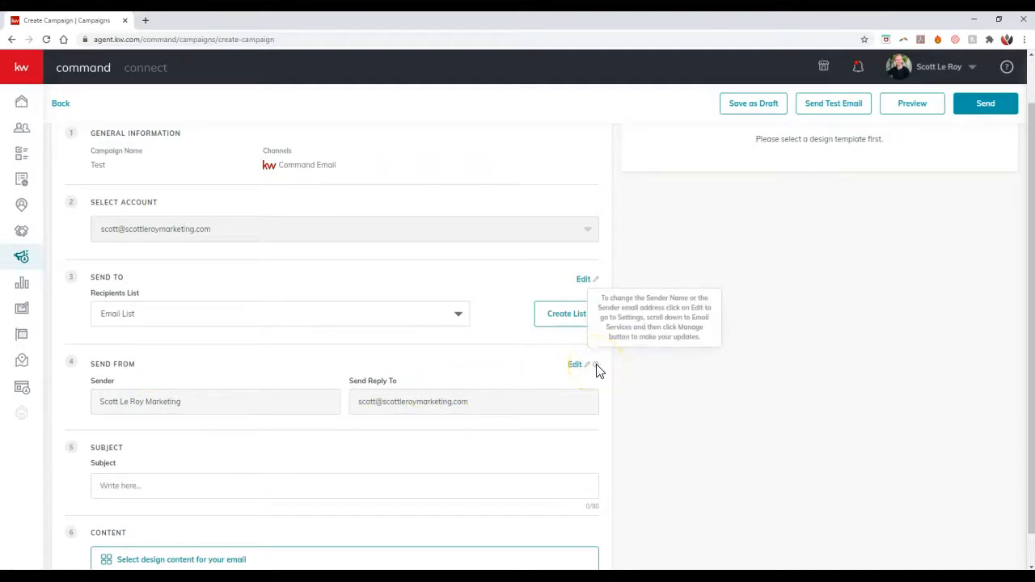
scroll(380, 360, down, 1)
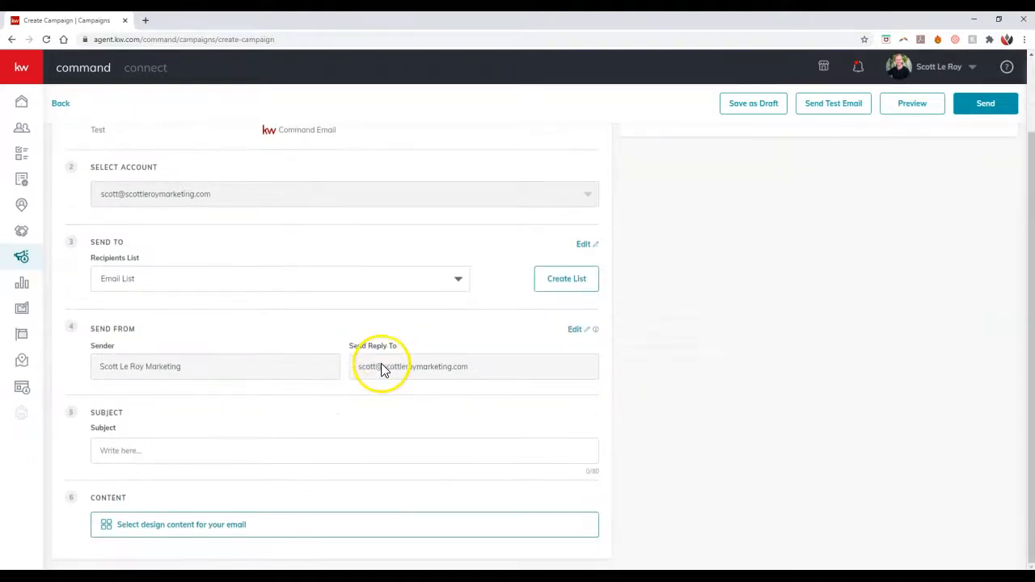
click(163, 452)
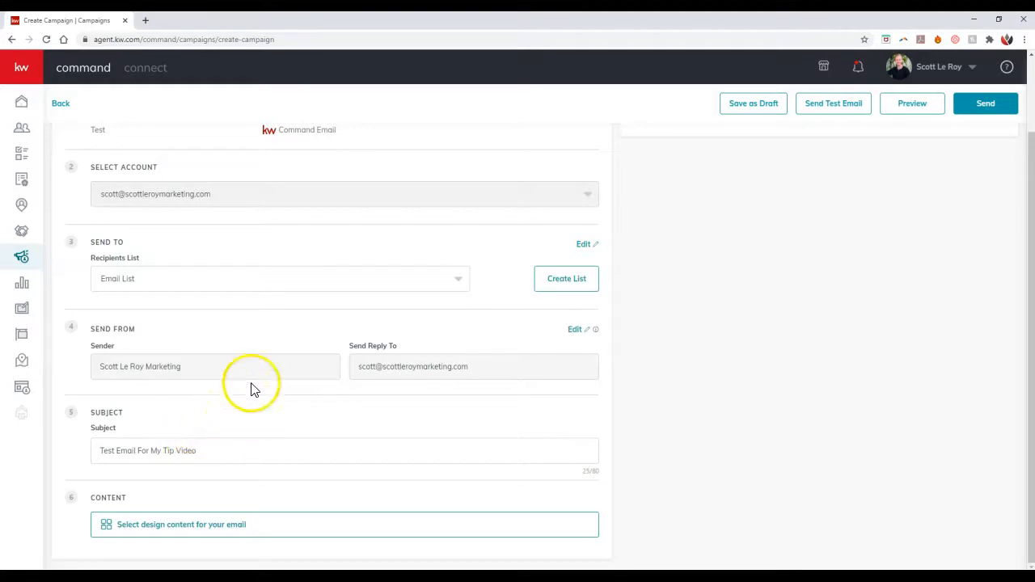
click(232, 440)
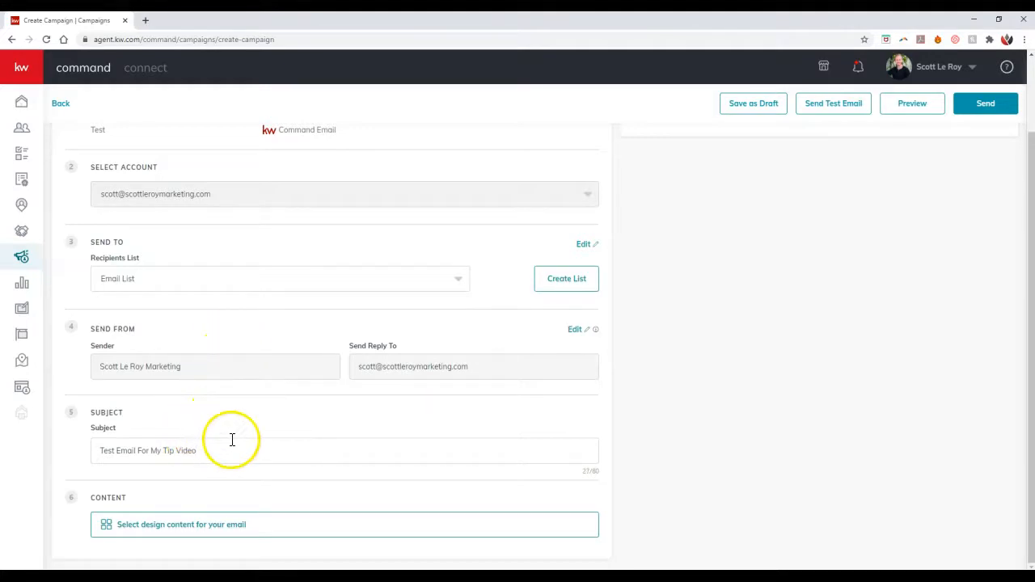
Step: Browse the saved design templates and select the KWRI template Newsletter Style 1 for the email content
click(183, 525)
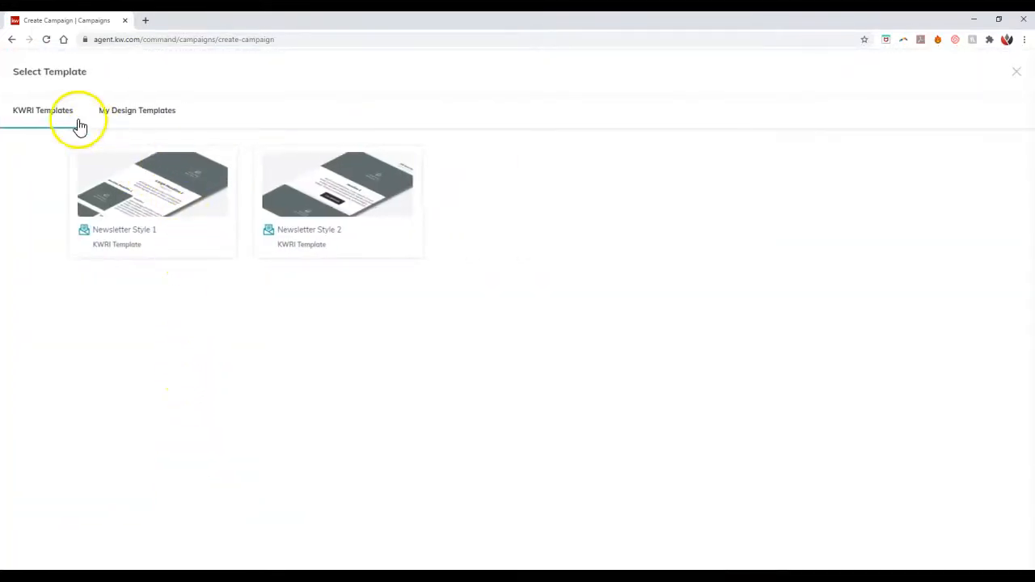
click(124, 120)
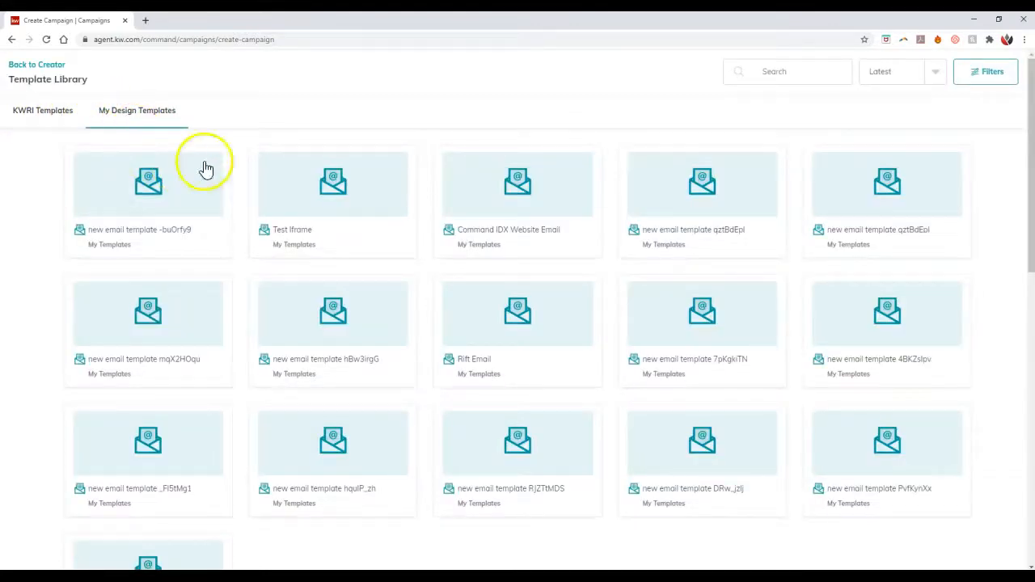
scroll(249, 257, down, 3)
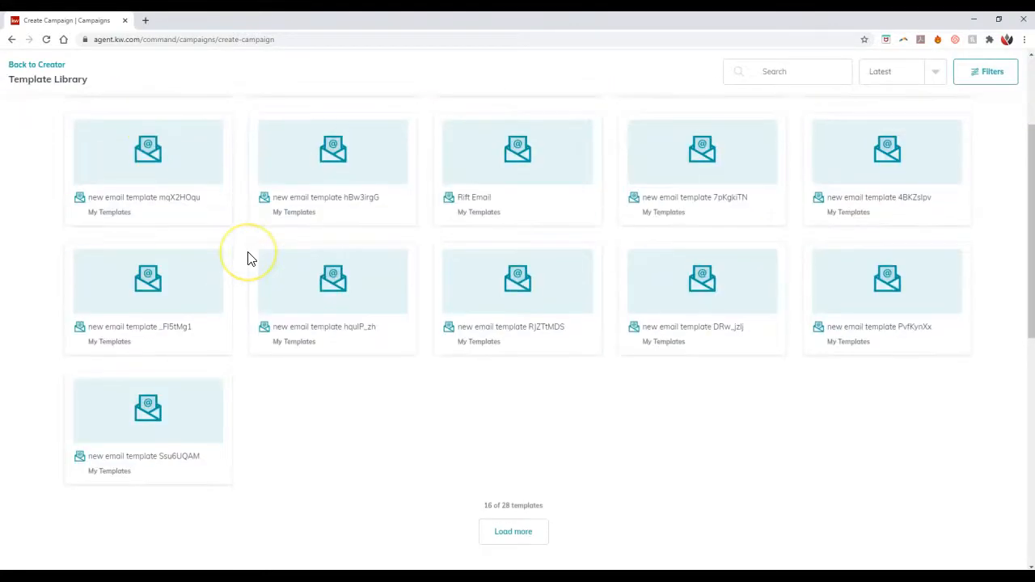
scroll(467, 390, up, 1)
scroll(467, 390, up, 3)
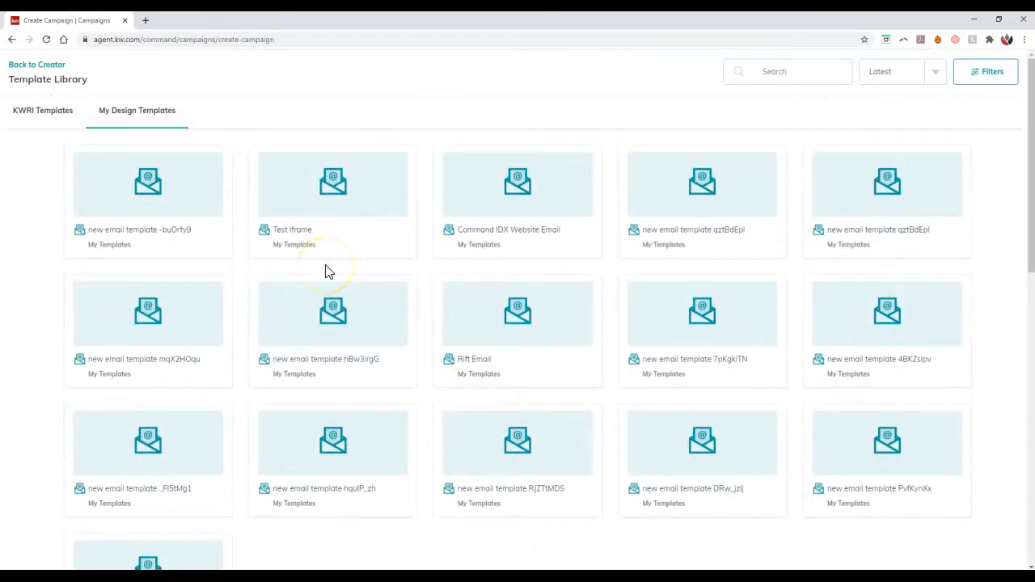
click(61, 120)
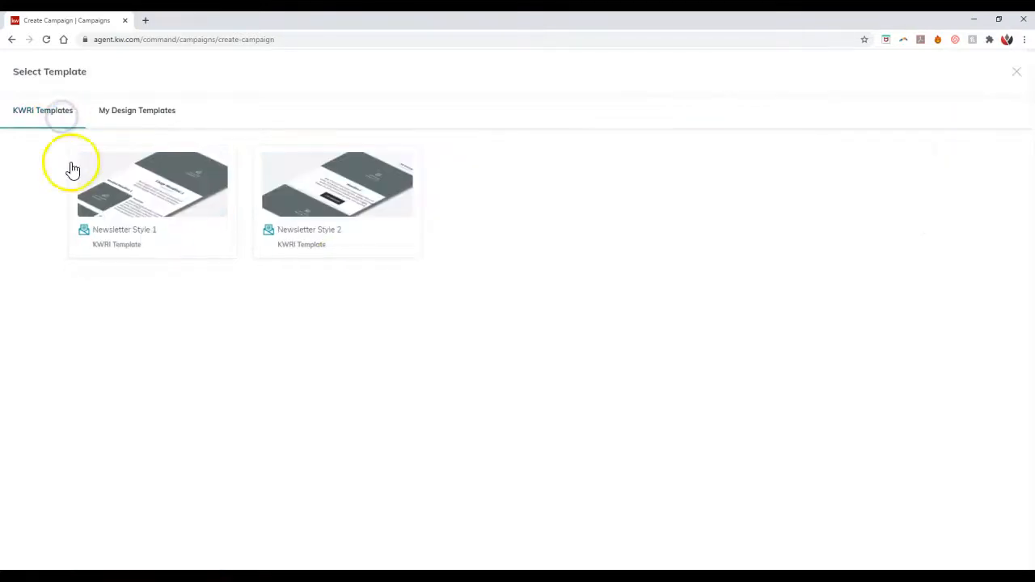
click(165, 204)
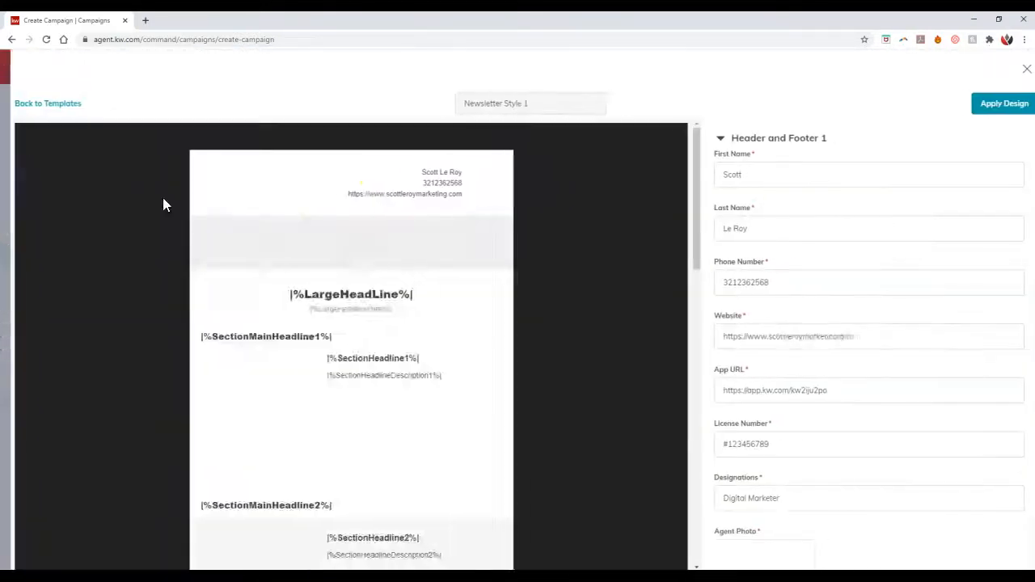
Step: Set the newsletter's large headline to Test and its month and year to July 2020
scroll(744, 263, down, 2)
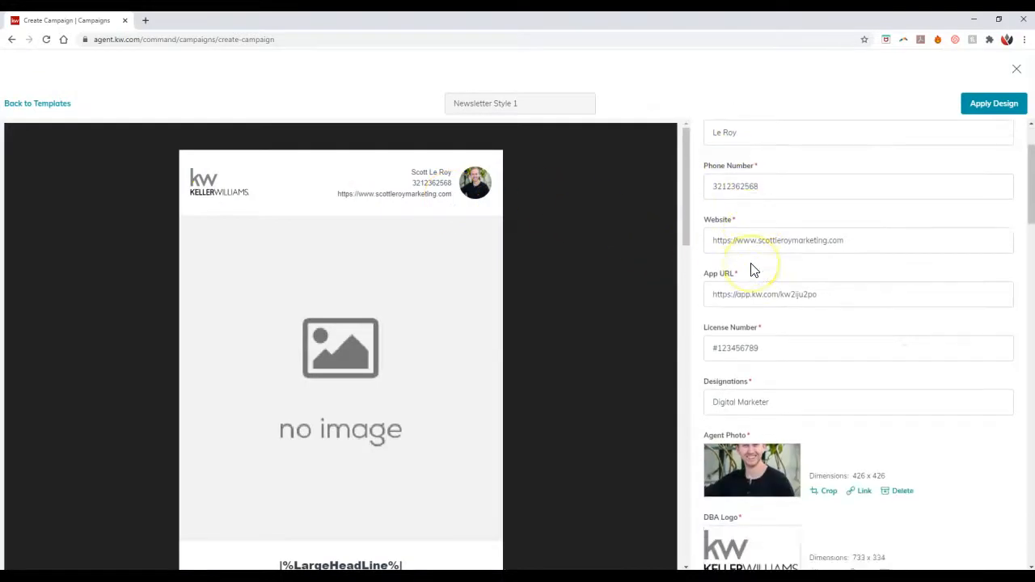
scroll(751, 269, down, 4)
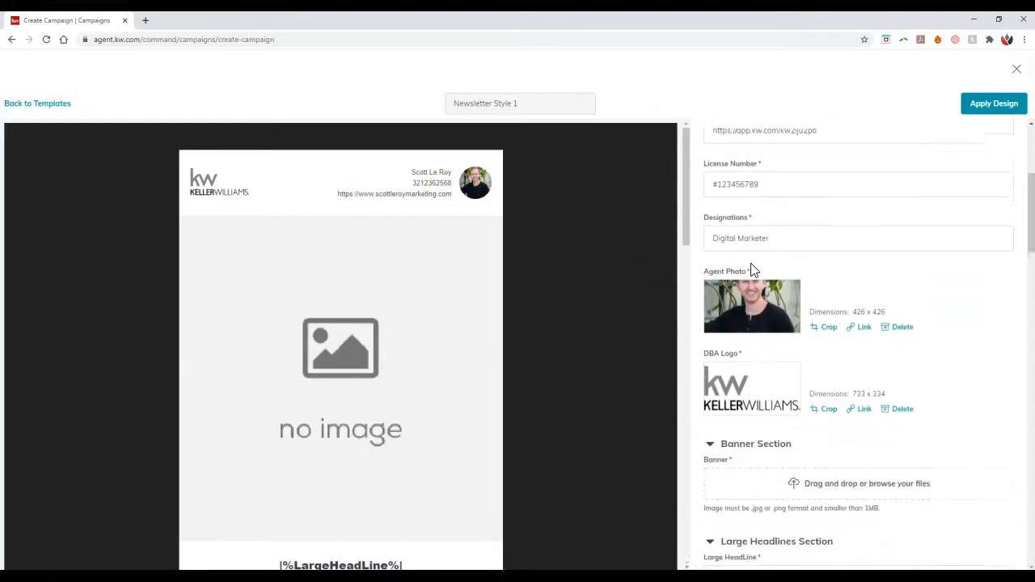
scroll(806, 392, down, 2)
click(782, 408)
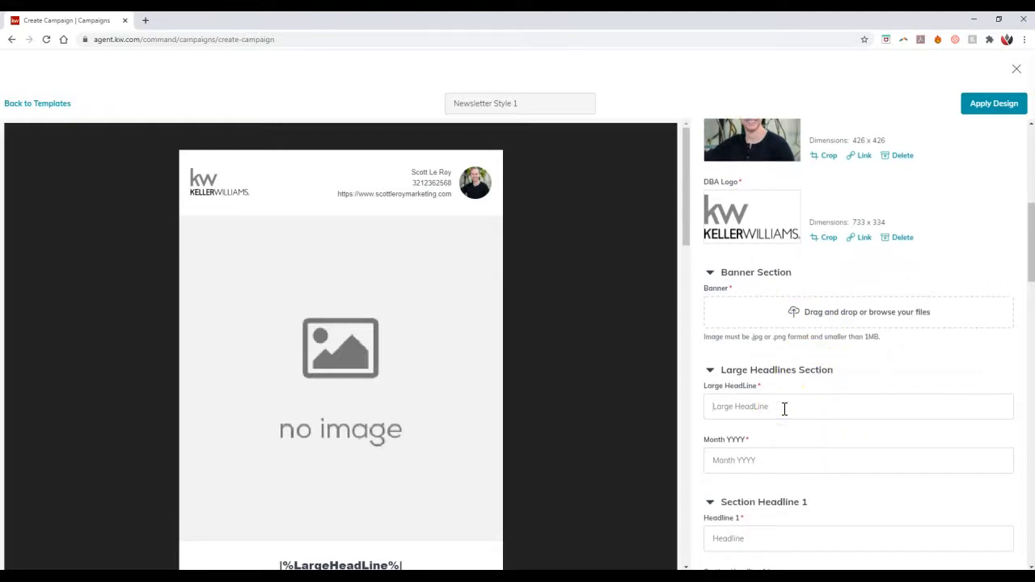
text(Test)
click(774, 466)
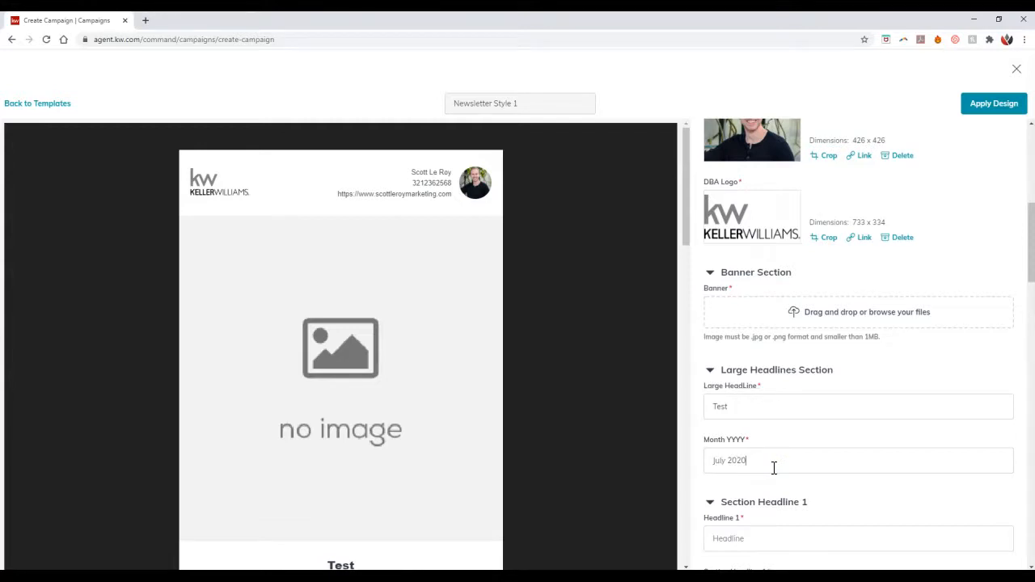
Step: Fill Headline 1, Section Headline 1 and Section Headline Description 1 with the copied text Test
scroll(776, 437, down, 2)
click(749, 304)
key(ctrl+a)
key(ctrl+c)
click(754, 428)
key(ctrl+v)
click(753, 483)
key(ctrl+v)
scroll(761, 457, down, 2)
click(763, 443)
key(ctrl+v)
Step: Upload the house photo from the Downloads folder as Section Headline Photo 1 and crop it
click(852, 508)
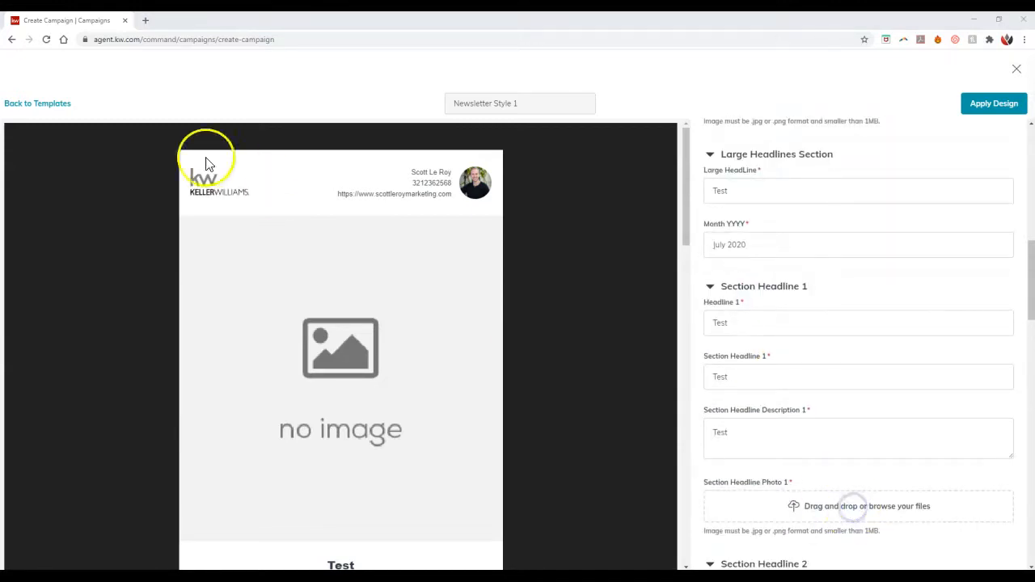
click(127, 95)
double_click(127, 95)
drag(594, 391, 522, 331)
click(625, 459)
Step: Upload the house photo from Downloads as the newsletter's banner image, cropped with the Square (1:1) ratio
scroll(841, 364, up, 2)
click(837, 259)
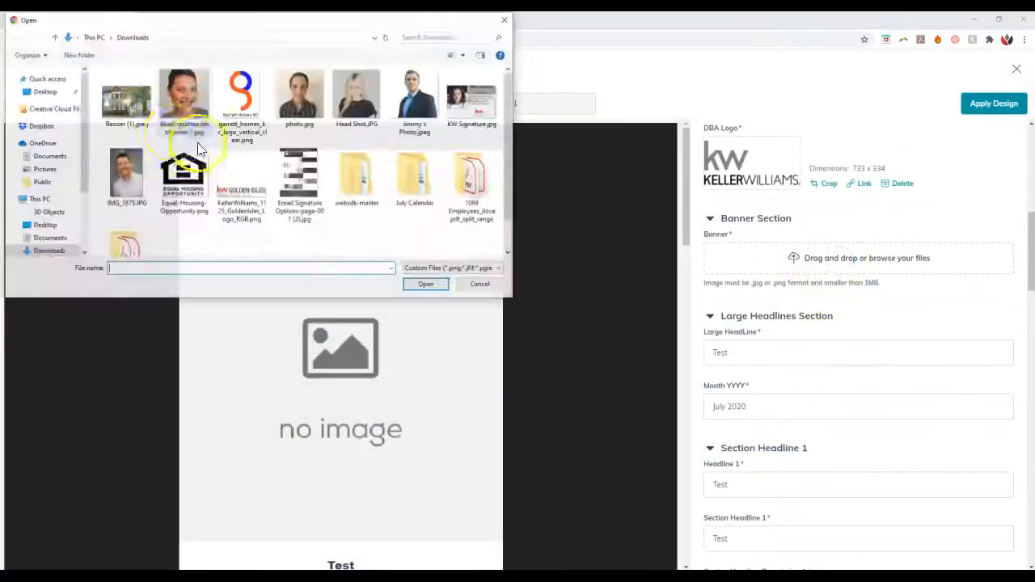
double_click(113, 103)
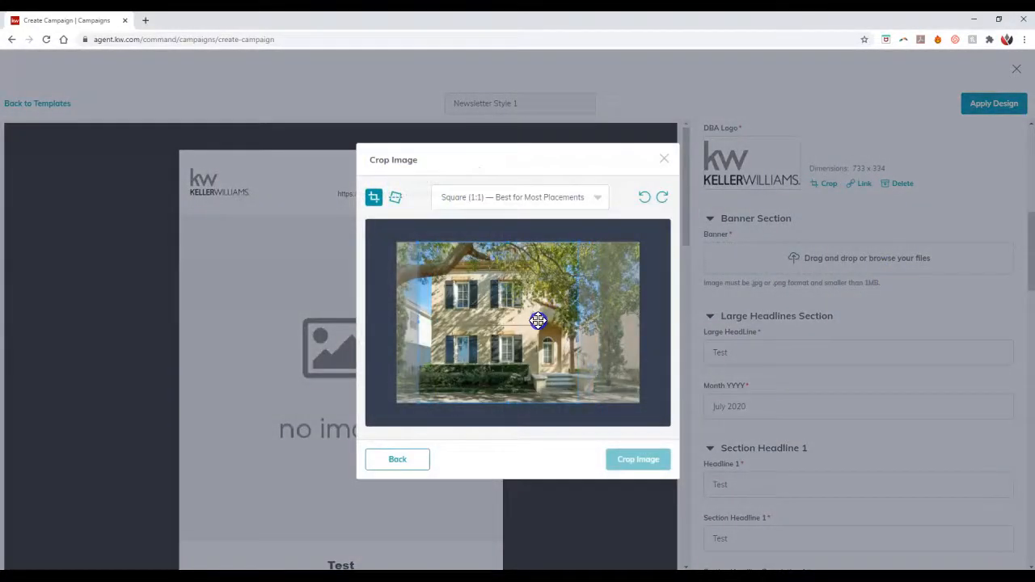
click(639, 461)
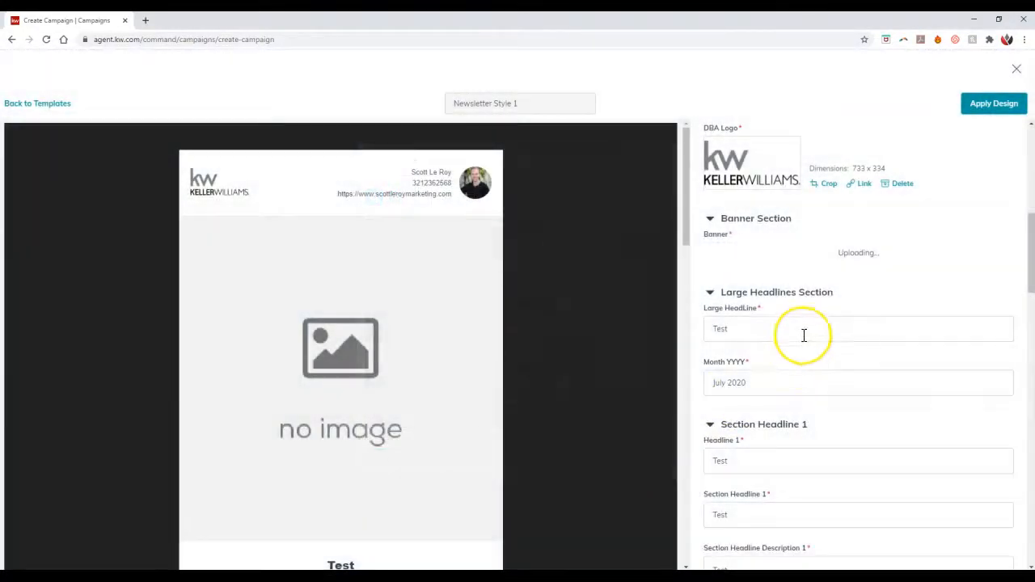
Step: Fill Headline 2, Section Headline 2 and Section Headline Description 2 with the text Test
scroll(803, 335, down, 5)
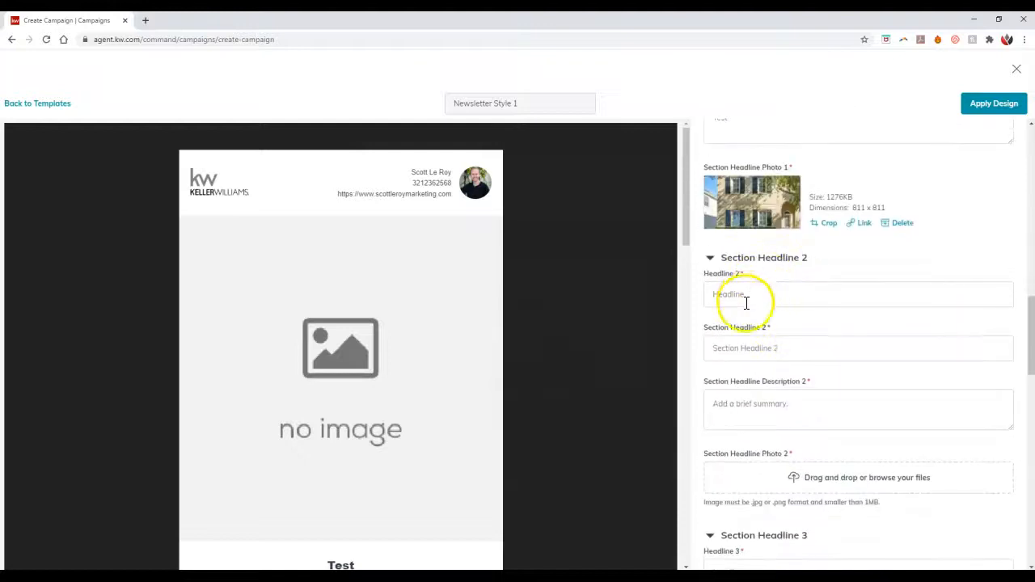
click(744, 296)
text(Test)
click(751, 349)
text(Test)
click(752, 394)
text(Test)
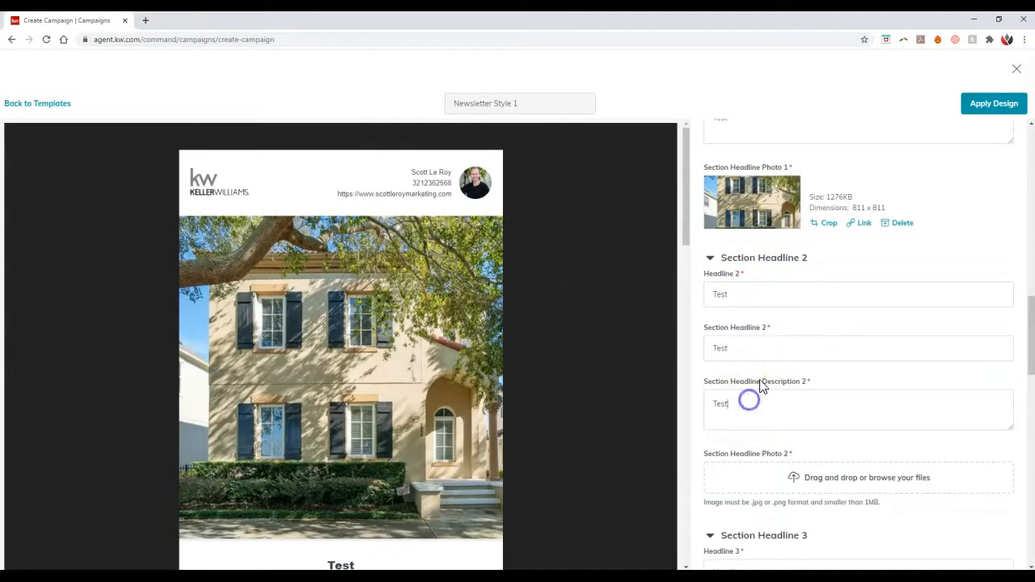
Step: Upload the house photo Resizer (1).jpeg from Downloads as Section Headline Photo 2 with a Square (1:1) crop around the house
scroll(760, 381, down, 2)
click(828, 317)
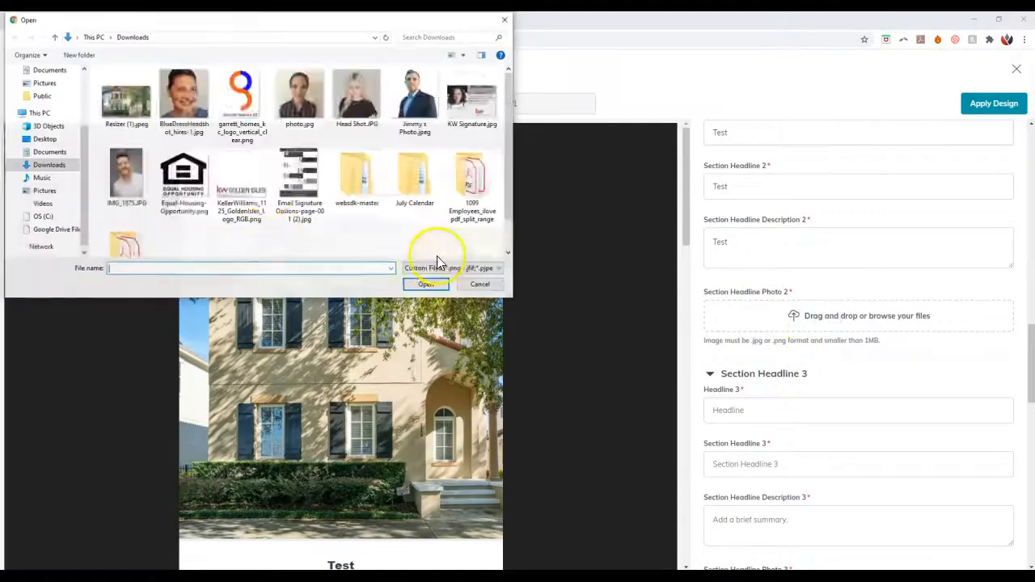
double_click(140, 105)
mouse_move(569, 340)
mouse_down()
mouse_move(545, 342)
mouse_move(556, 342)
mouse_up()
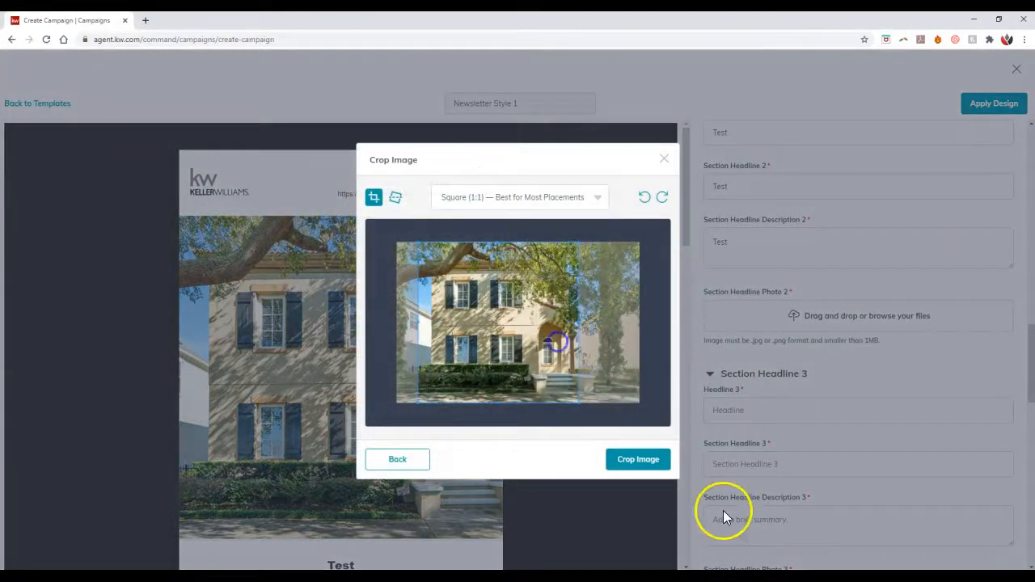
click(638, 459)
Step: Fill Headline 3, Section Headline 3 and Section Headline Description 3 with the text Test
click(763, 389)
text(Test)
click(762, 440)
text(Test)
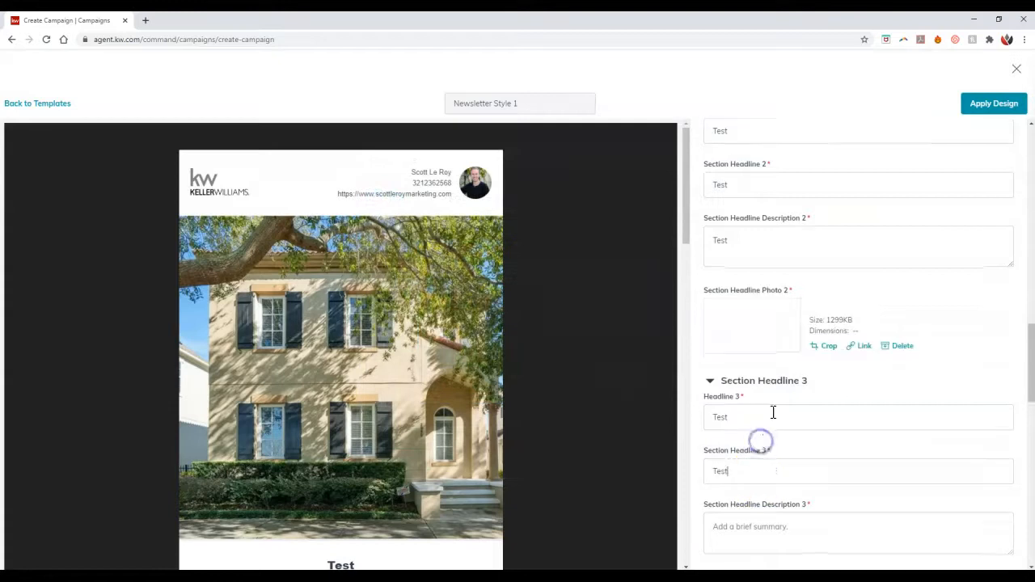
scroll(760, 437, down, 2)
click(763, 375)
text(Test)
Step: Upload the house photo Resizer (1).jpeg as Section Headline Photo 3, cropped with the Square (1:1) ratio
click(815, 432)
scroll(801, 365, down, 2)
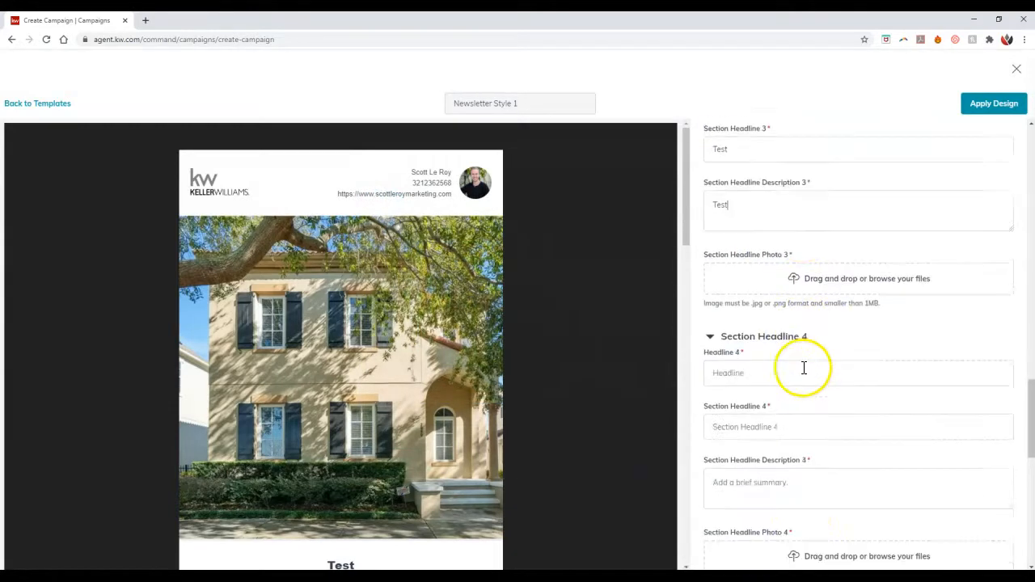
scroll(797, 363, down, 2)
scroll(799, 360, up, 3)
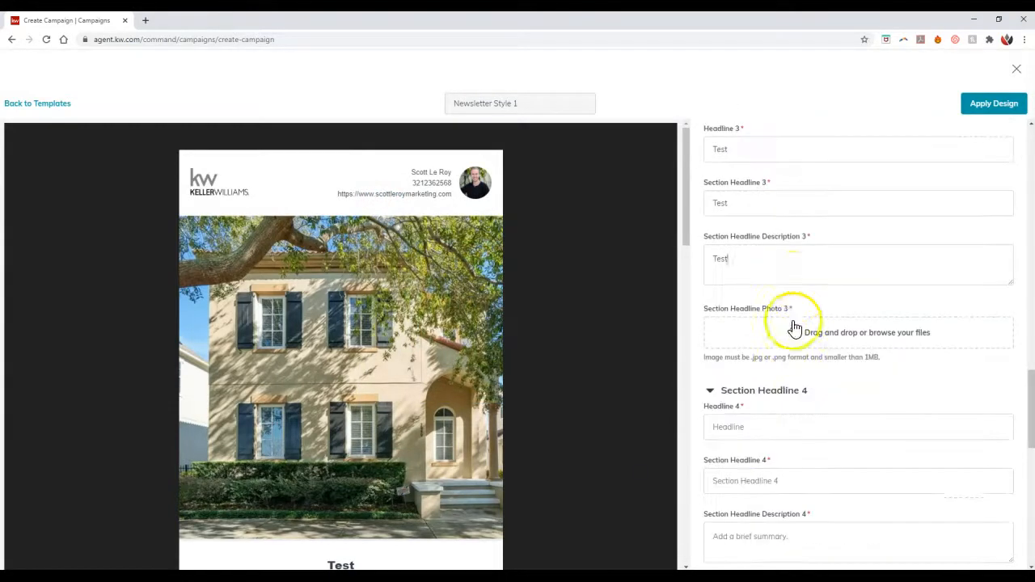
click(797, 332)
double_click(130, 101)
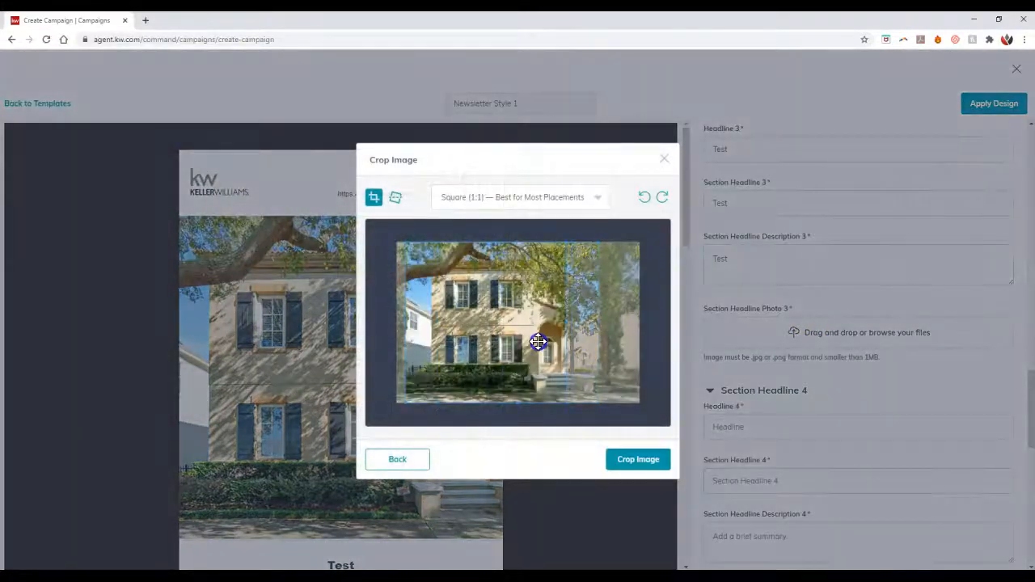
click(654, 460)
Step: Fill Headline 4, Section Headline 4 and Section Headline Description 4 with the text Test
scroll(800, 356, down, 2)
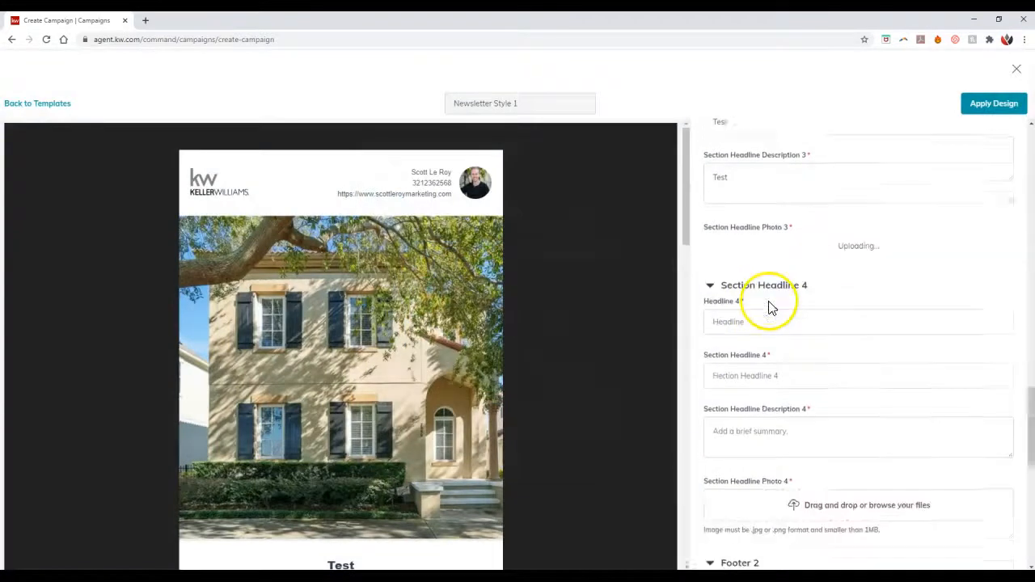
click(750, 327)
text(Test)
click(734, 381)
text(Test)
click(763, 446)
text(Test)
Step: Upload the house photo from Downloads as Section Headline Photo 4, shifting the crop area over the house before cropping
click(829, 514)
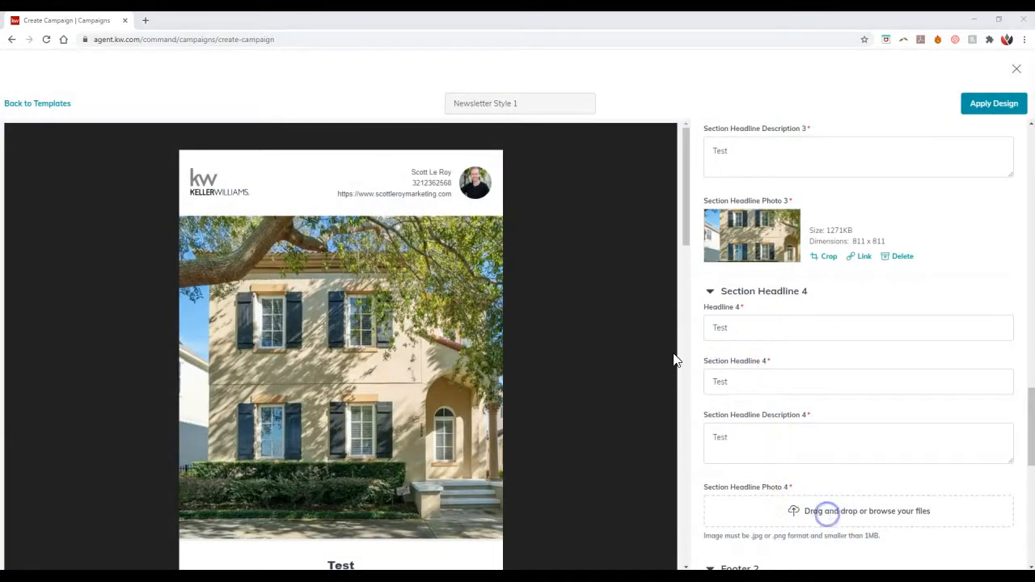
double_click(138, 109)
drag(522, 293, 482, 295)
click(657, 472)
Step: Check the prefilled Footer 2 details and apply the completed Newsletter Style 1 design to the email campaign
scroll(864, 312, down, 5)
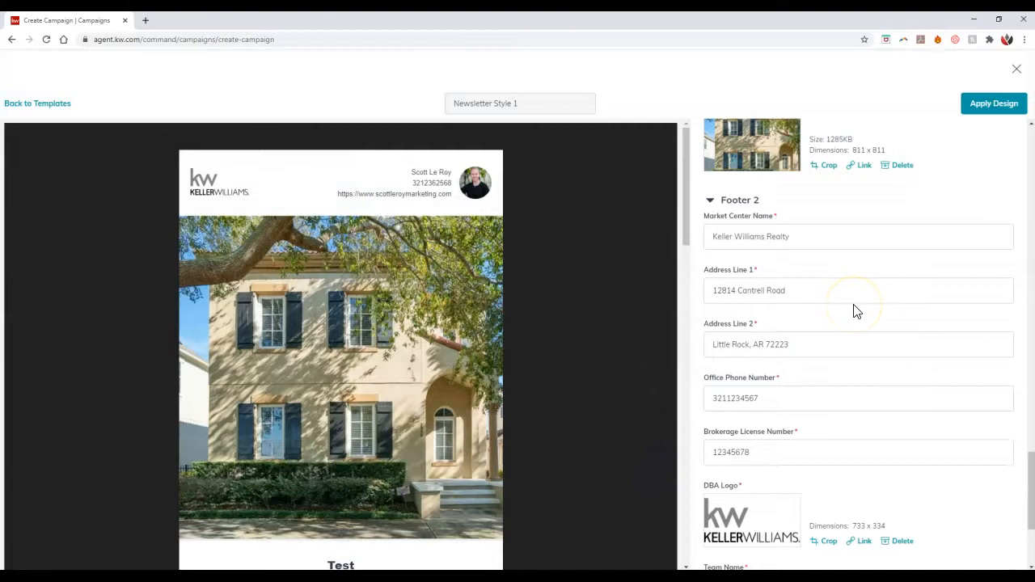
scroll(857, 312, down, 2)
scroll(853, 311, down, 1)
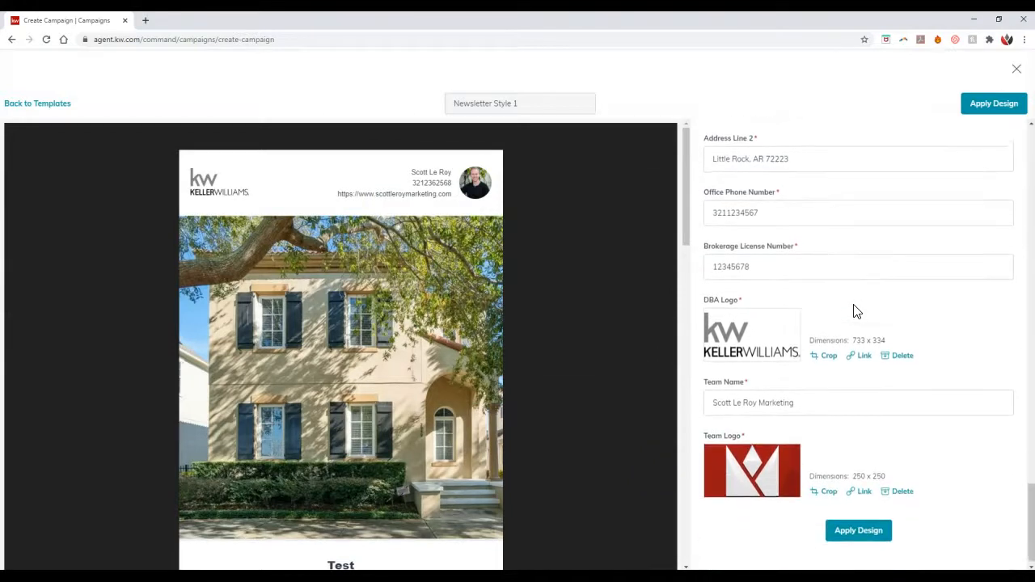
click(854, 336)
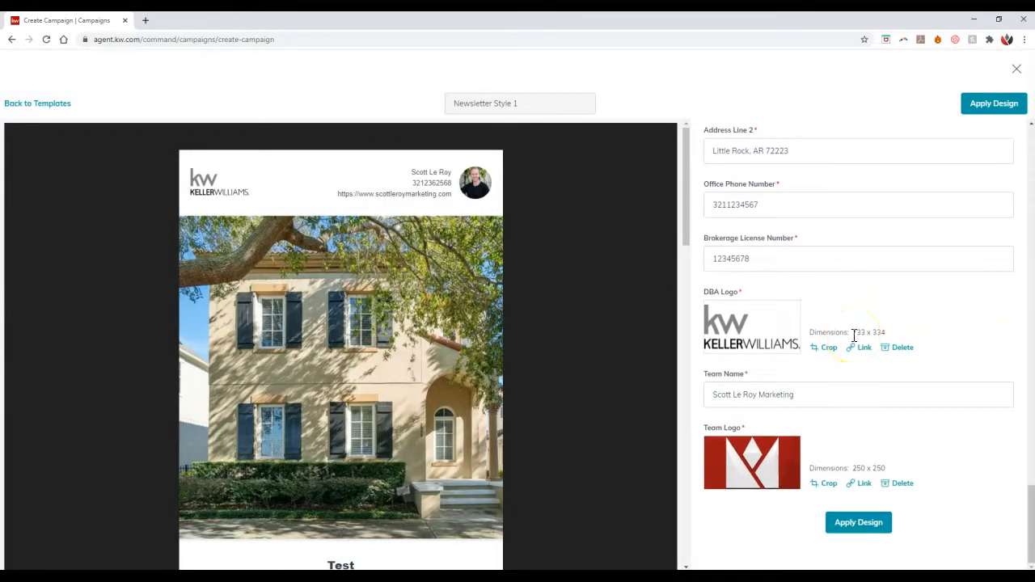
click(855, 349)
click(858, 526)
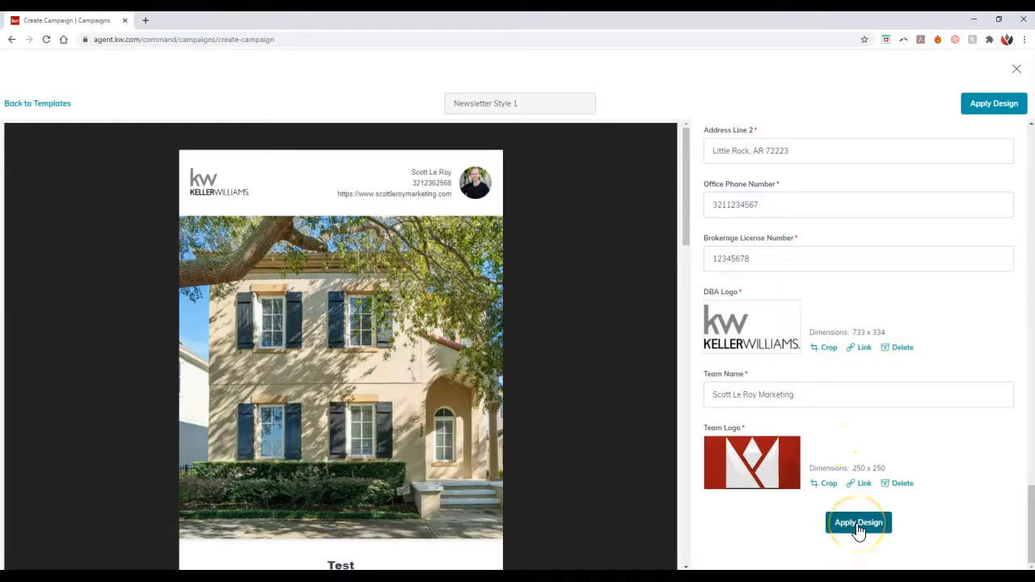
click(858, 525)
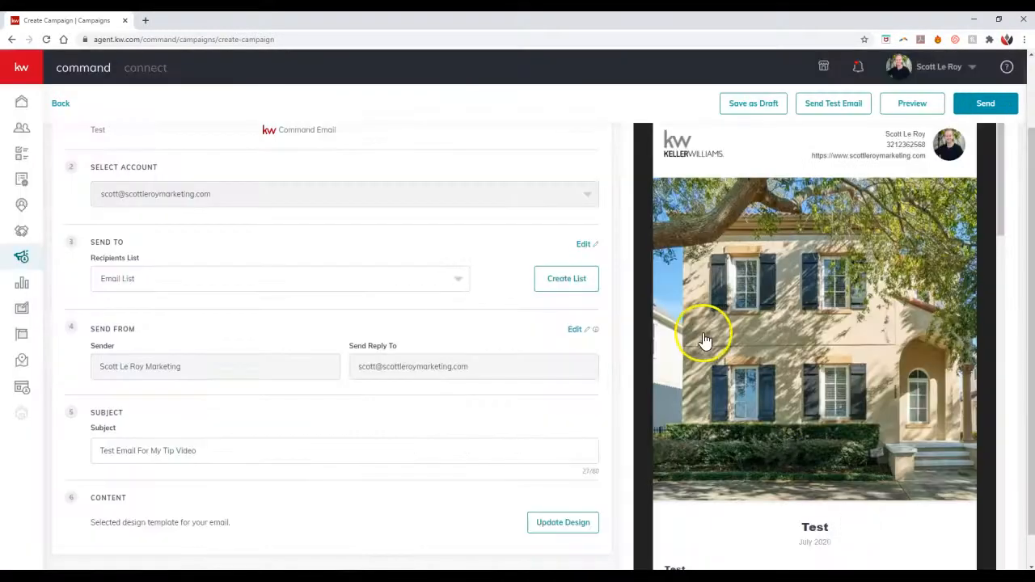
Step: Review the newsletter's banner, four headline sections and sign-off in the campaign's email preview
scroll(765, 301, down, 3)
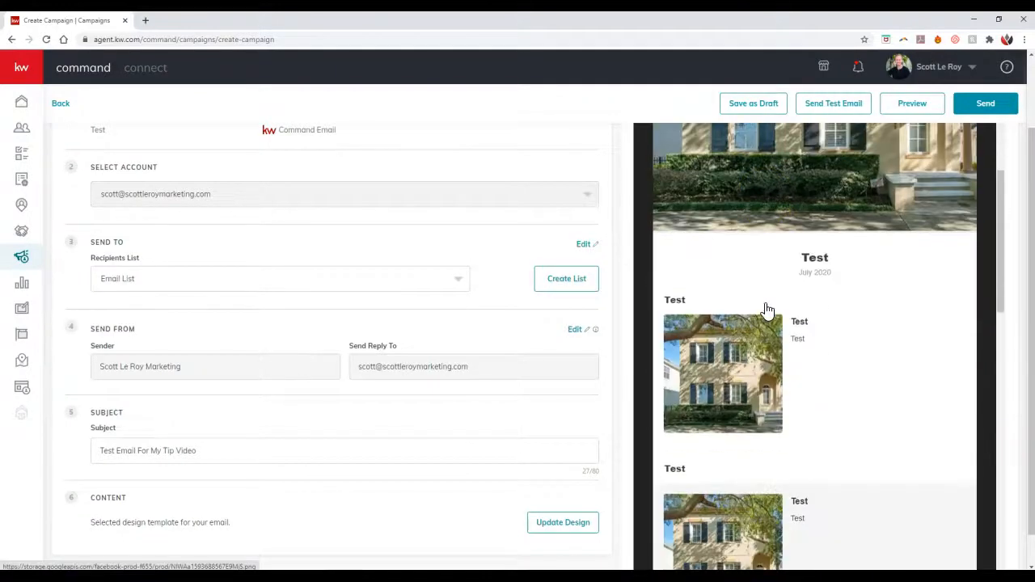
scroll(767, 308, down, 1)
scroll(769, 307, down, 2)
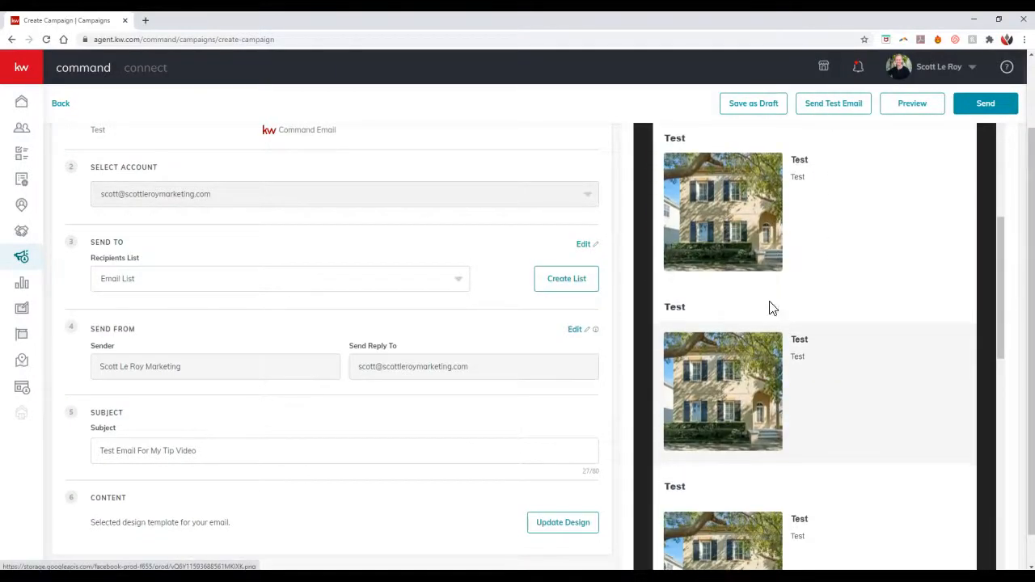
scroll(769, 307, down, 4)
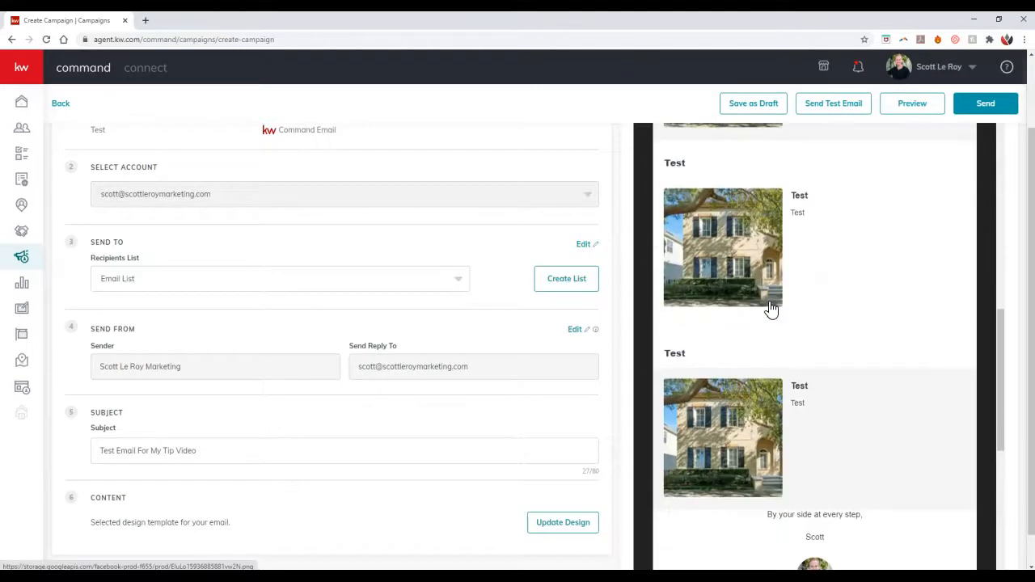
scroll(772, 310, down, 1)
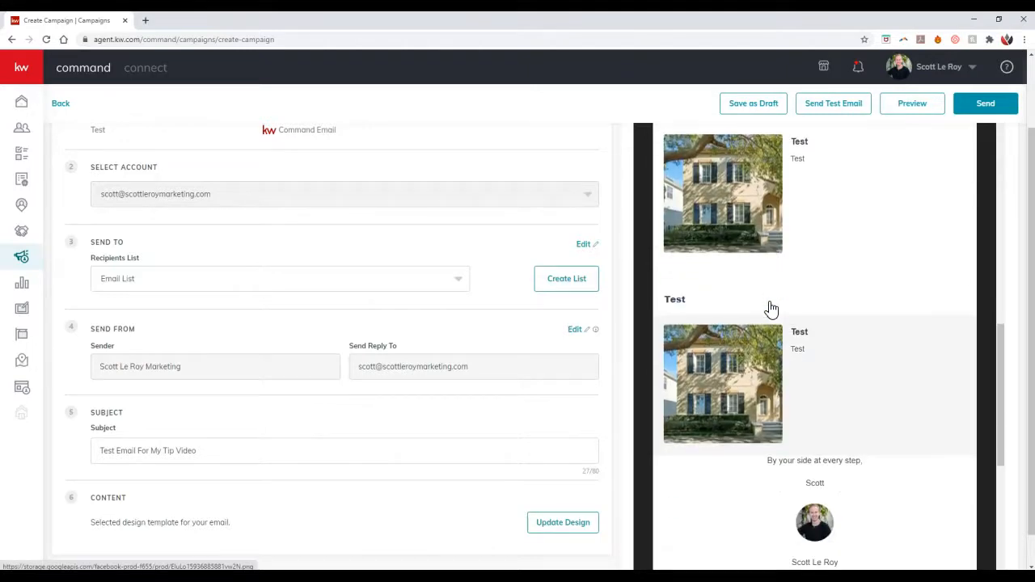
scroll(777, 256, up, 6)
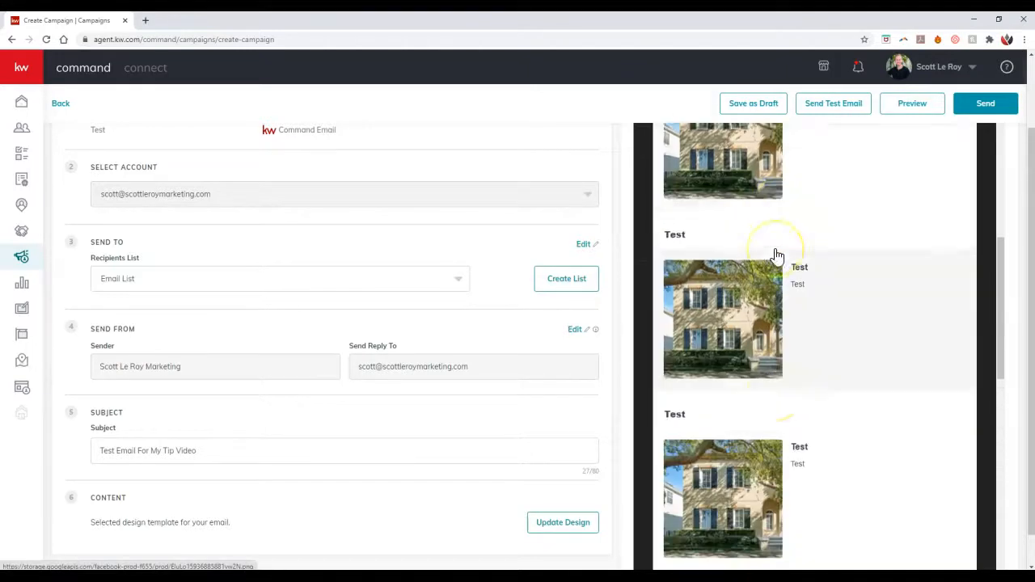
scroll(777, 257, up, 10)
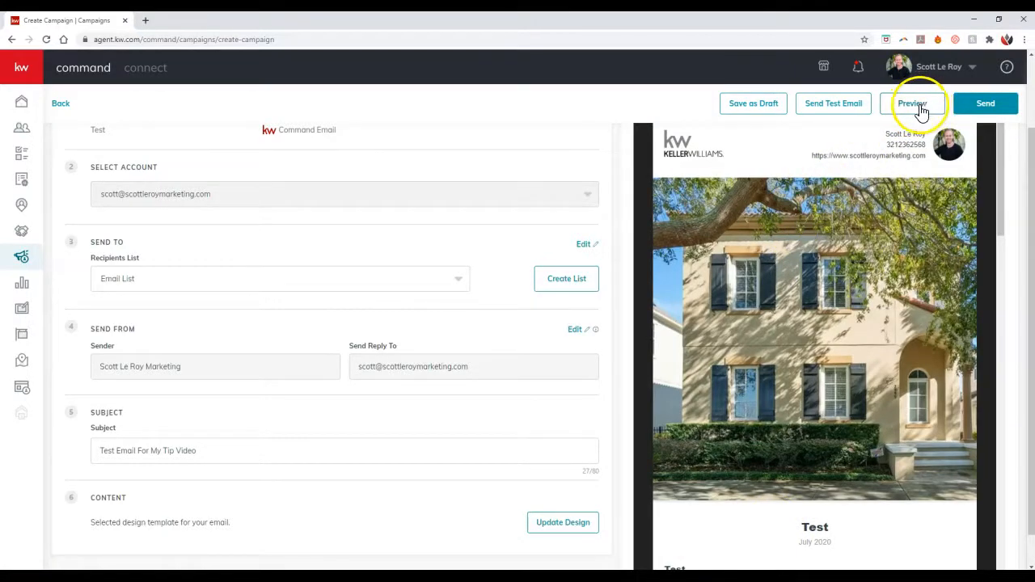
Step: Send a test email of the campaign to the agent's own KW e-mail address, keeping the subject Test Email For My Tip Video
click(859, 111)
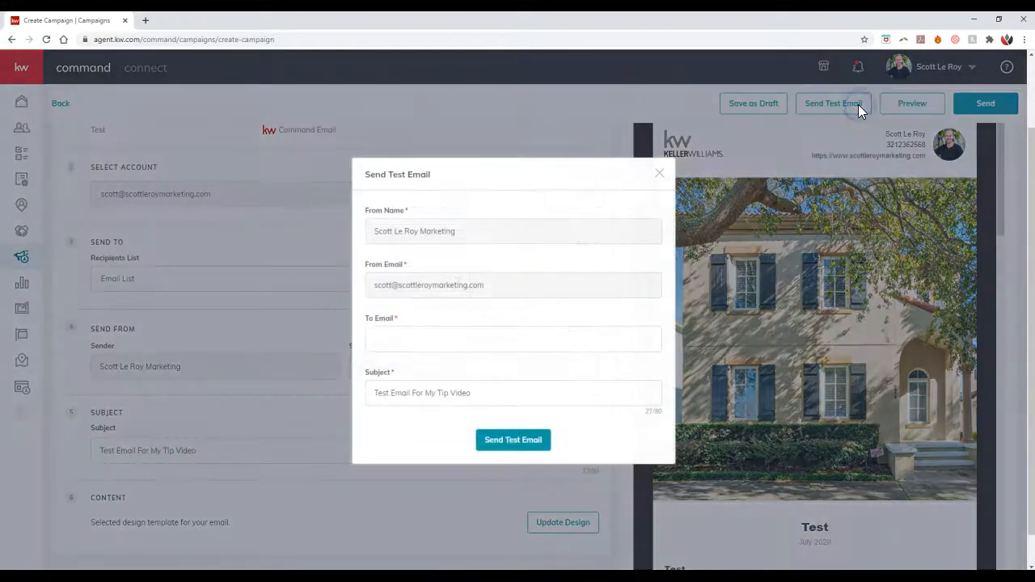
click(396, 336)
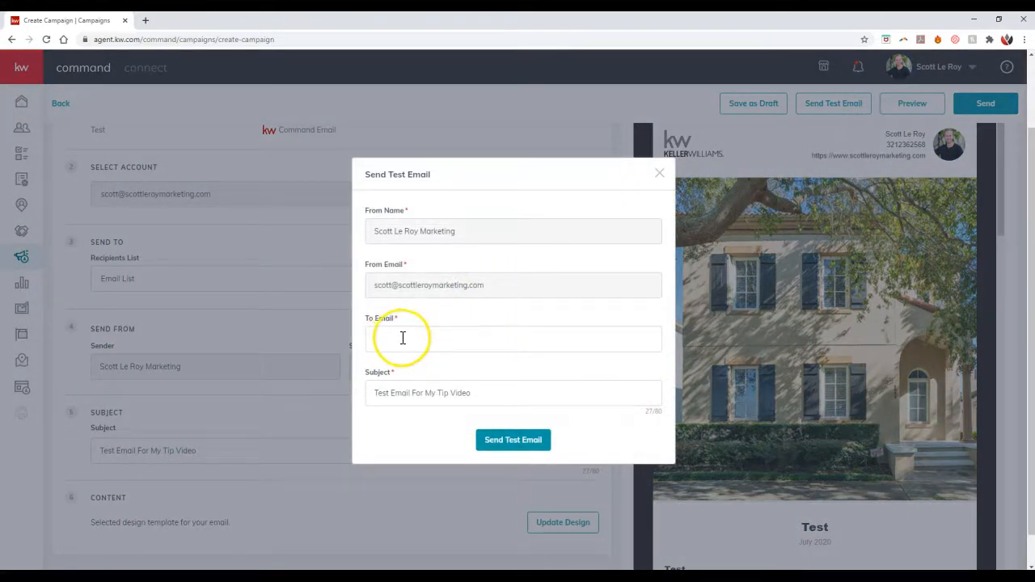
click(403, 338)
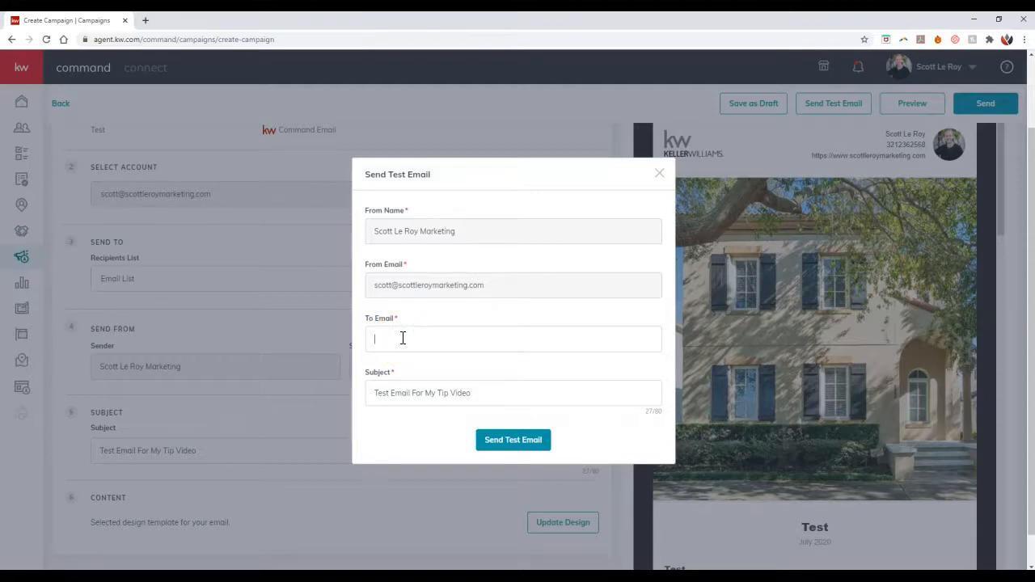
click(411, 338)
text(@kw.c)
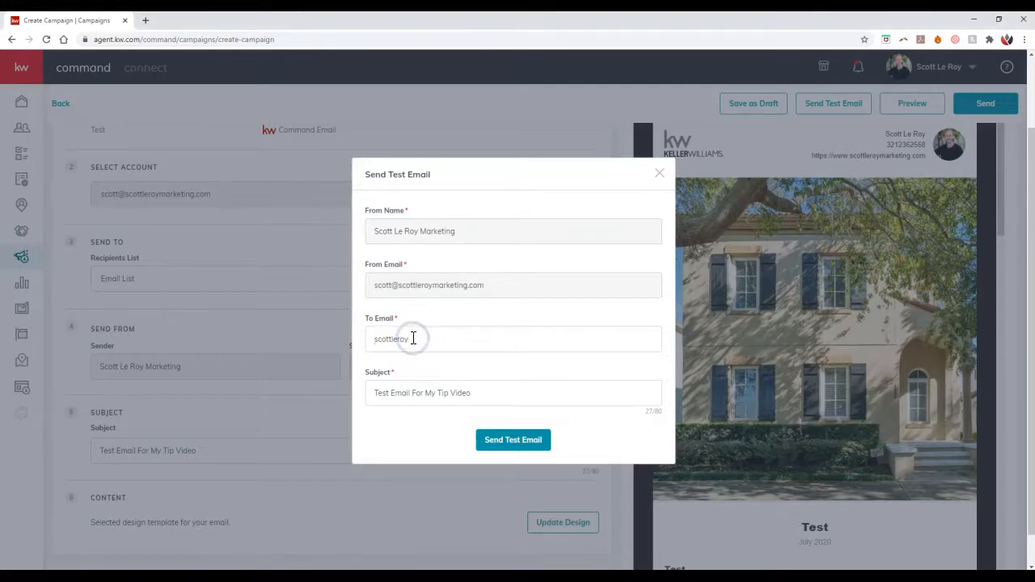
text(om)
click(427, 338)
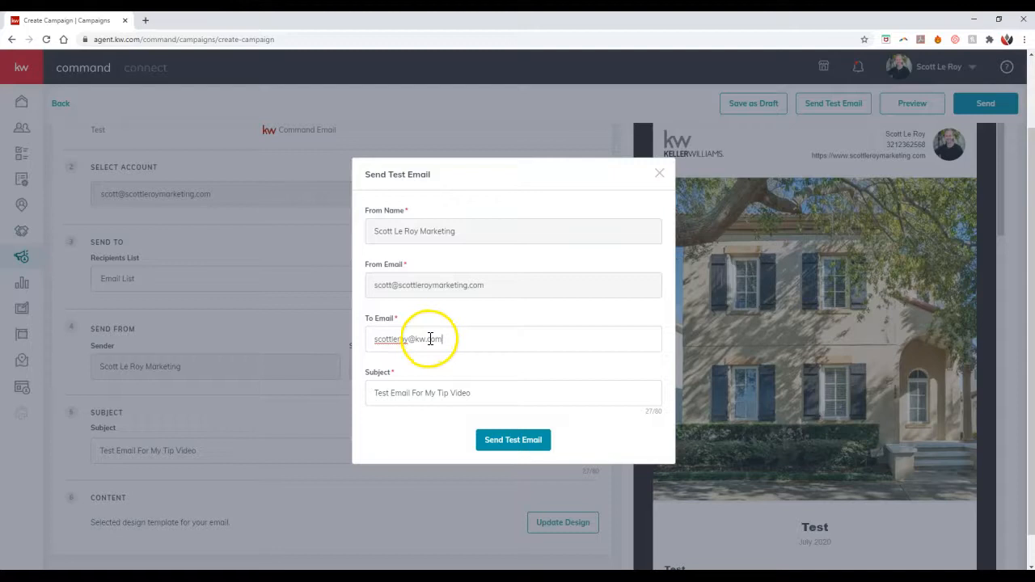
click(513, 449)
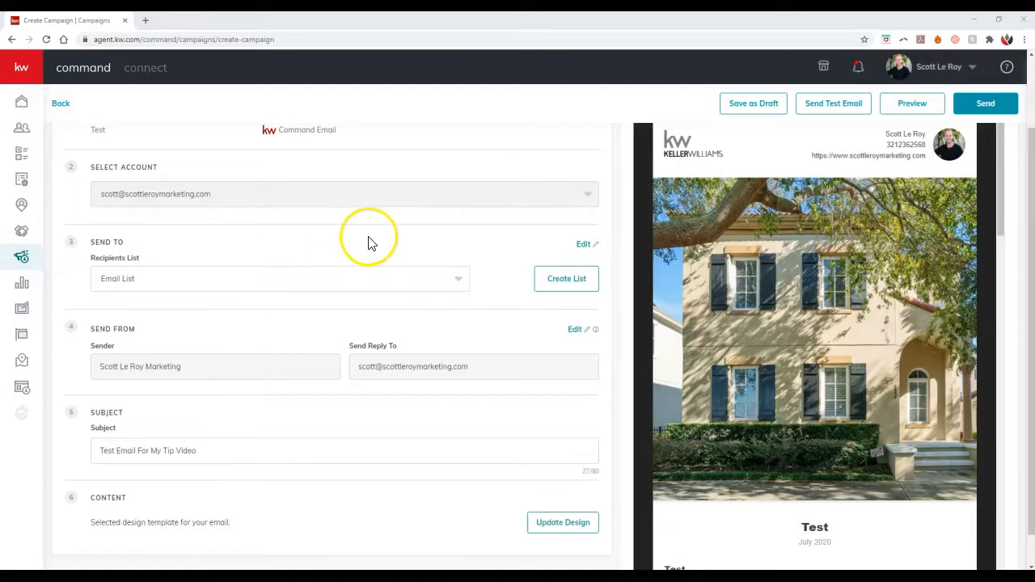
Step: Preview the newsletter full-size in the phone, tablet and desktop layouts
click(907, 106)
scroll(627, 162, down, 1)
scroll(627, 162, up, 1)
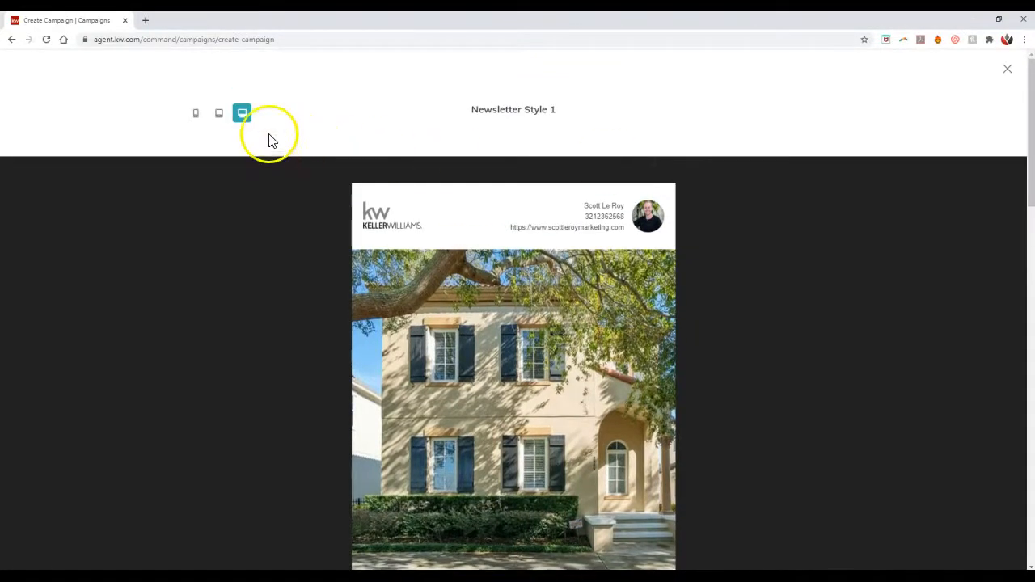
click(195, 114)
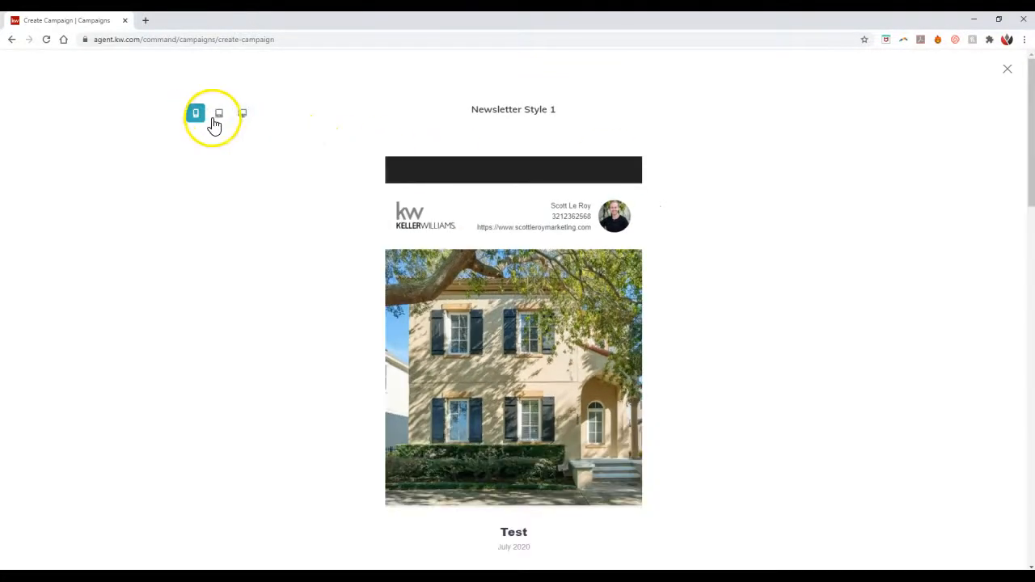
click(220, 120)
click(243, 117)
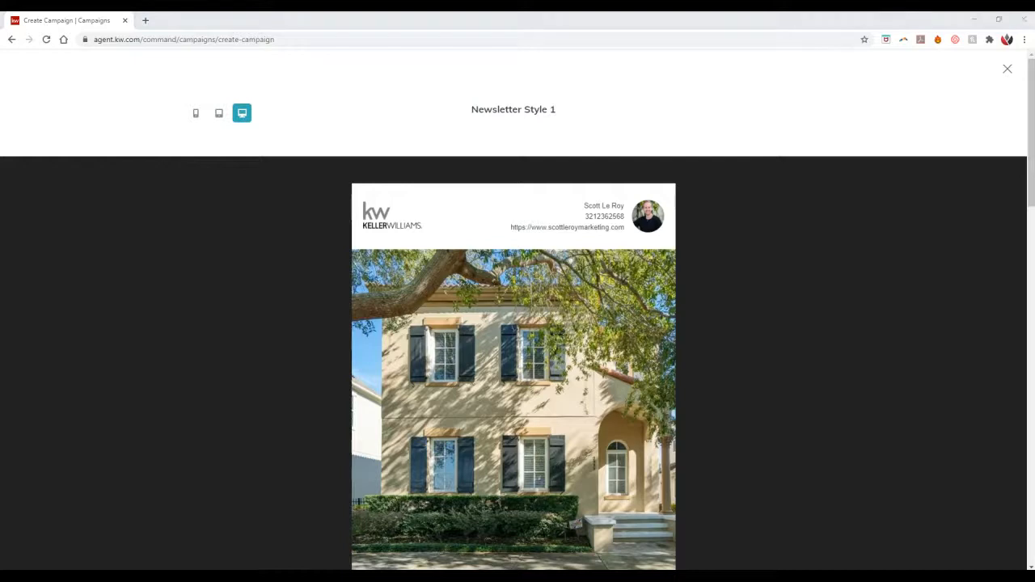
Step: Switch to the Gmail inbox, open the [TEST] Test Email For My Tip Video message and examine its newsletter content and sender address
click(298, 110)
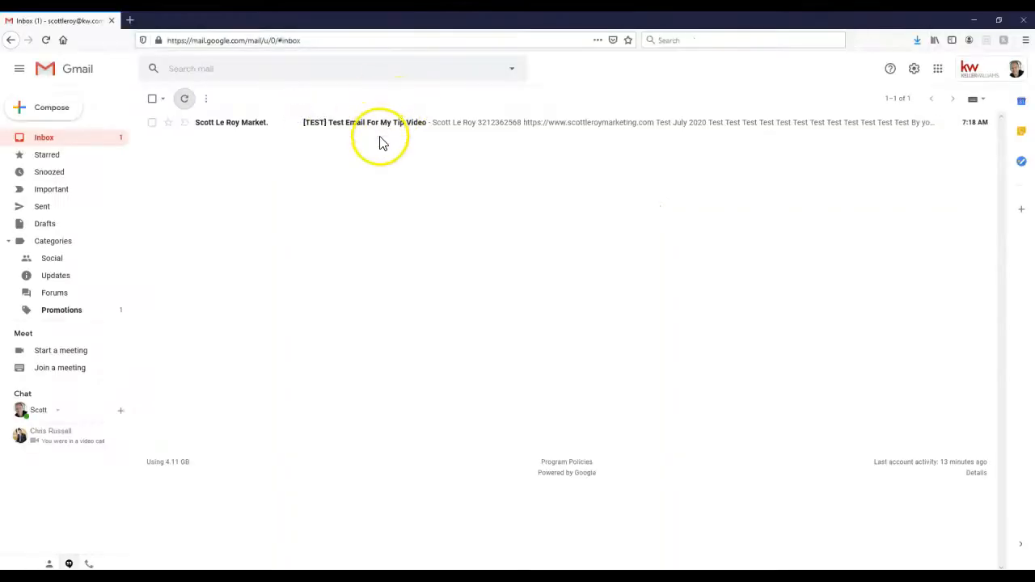
click(370, 128)
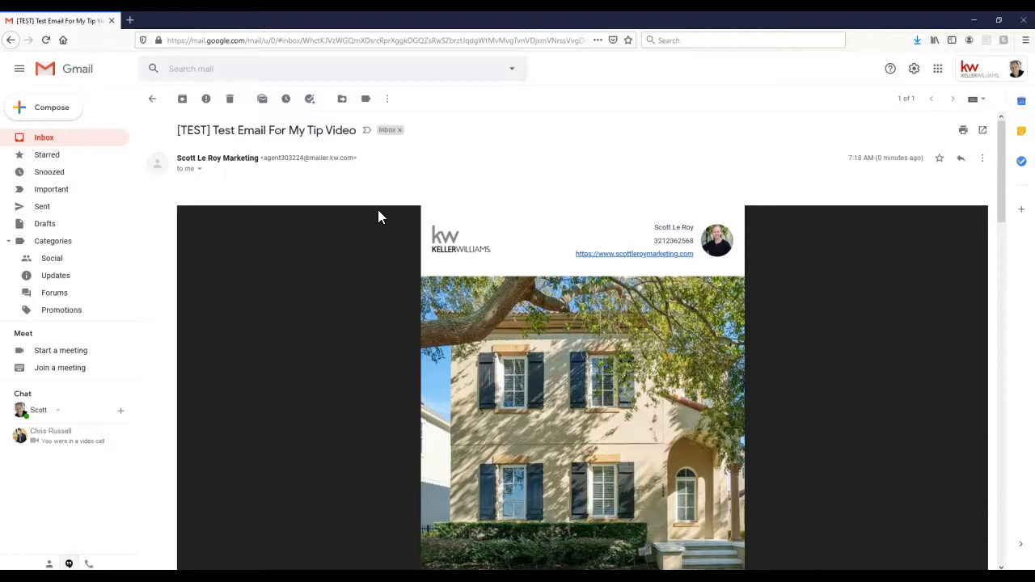
scroll(382, 210, down, 3)
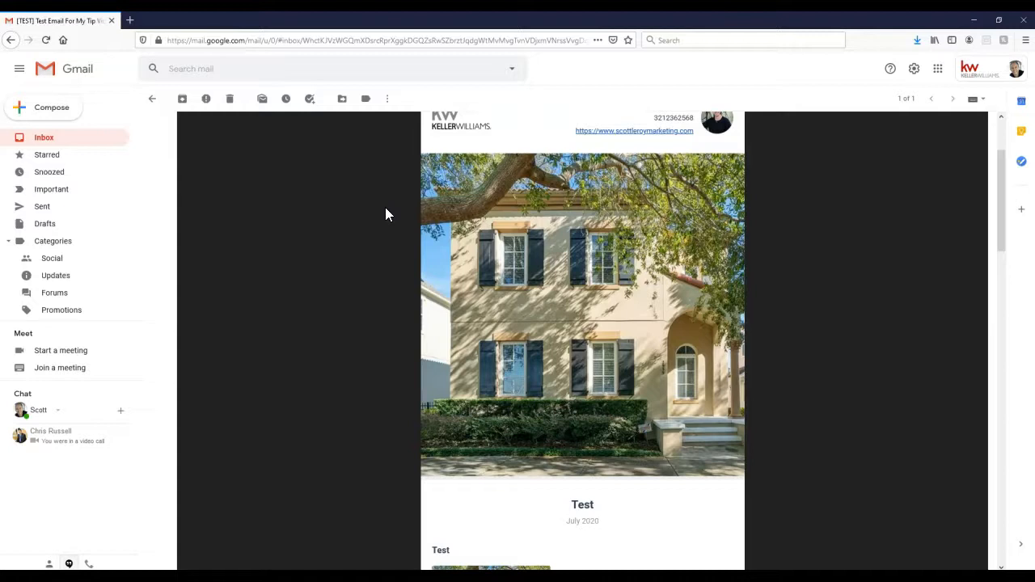
scroll(385, 207, down, 5)
scroll(385, 207, up, 2)
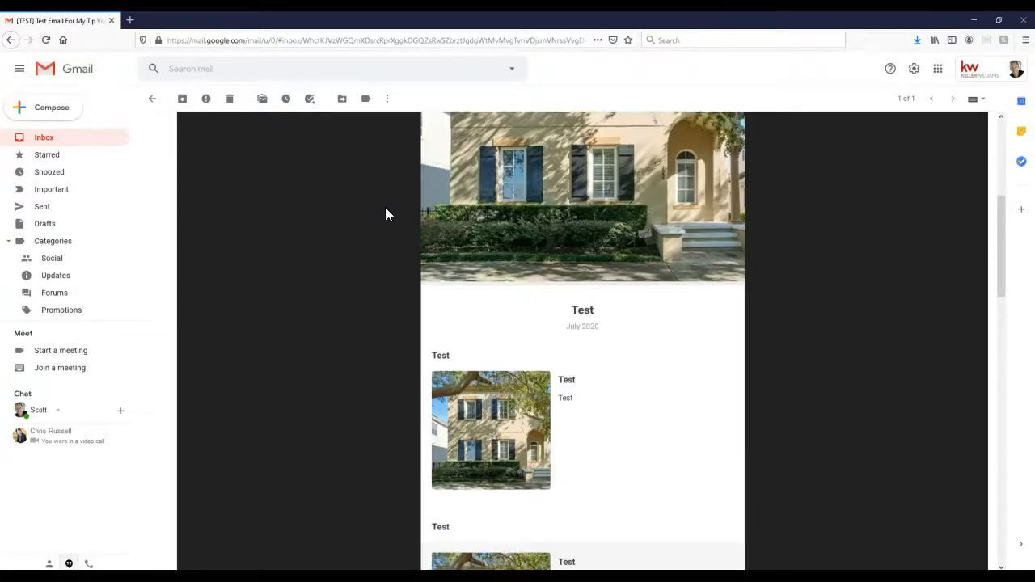
scroll(385, 207, up, 4)
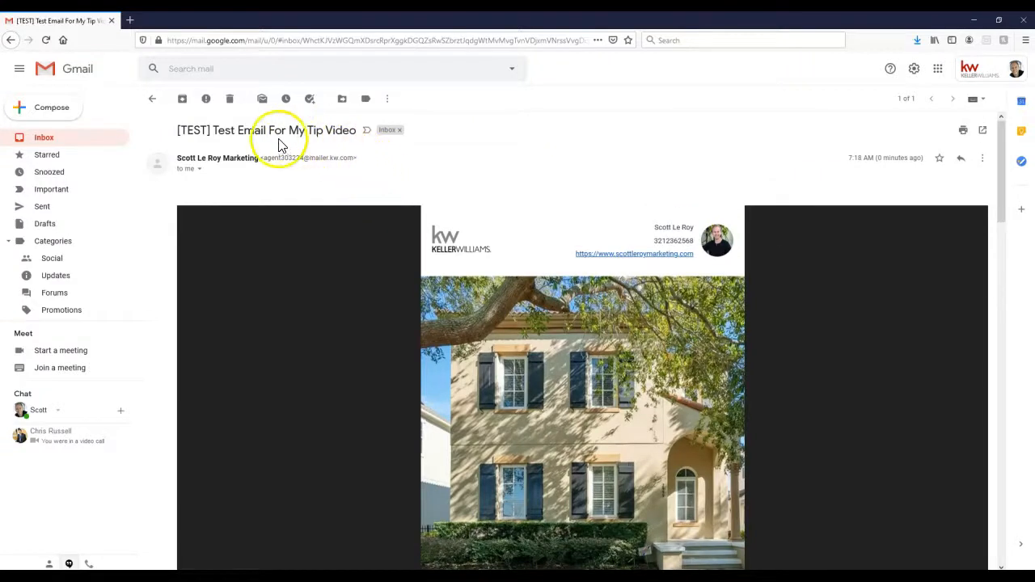
drag(355, 159, 264, 162)
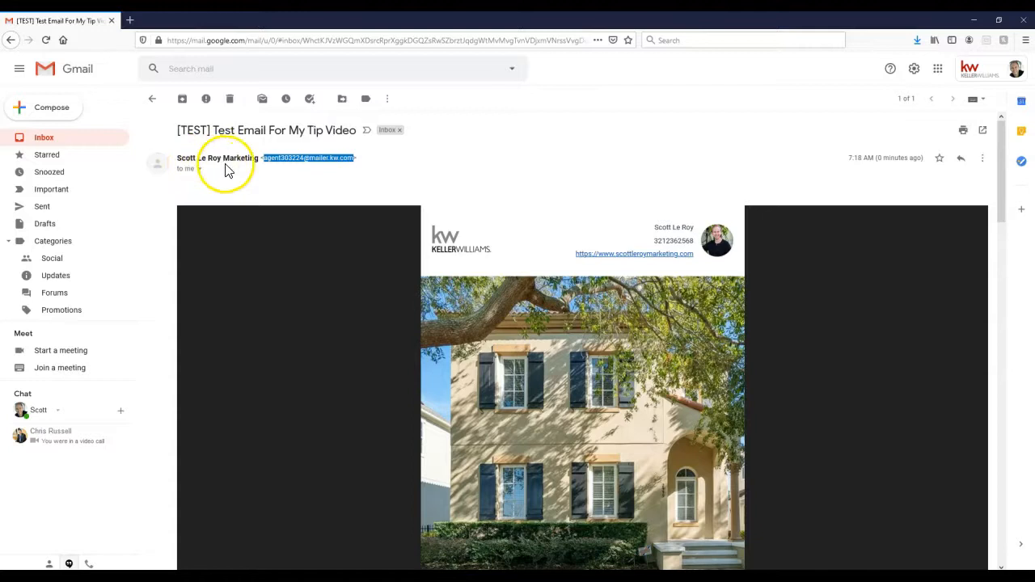
click(466, 174)
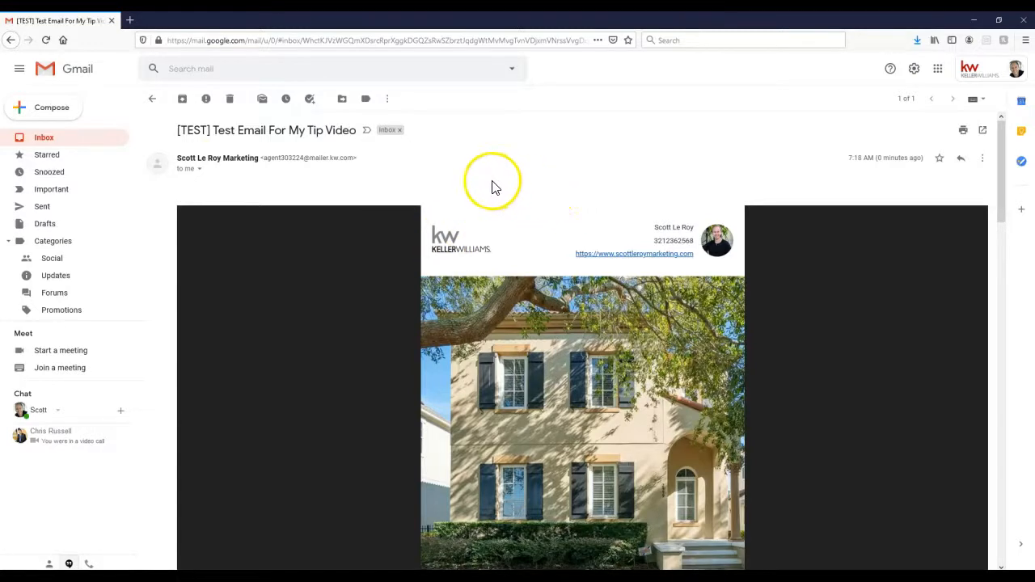
Step: Switch back to KW Command and close the newsletter preview to return to the start of the email configuration steps
drag(579, 20, 221, 35)
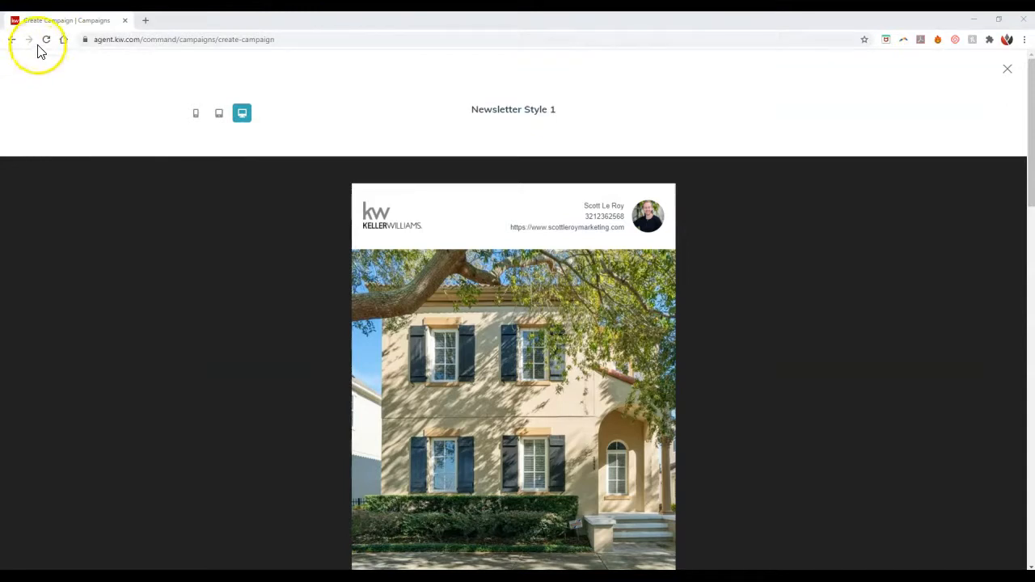
click(1008, 69)
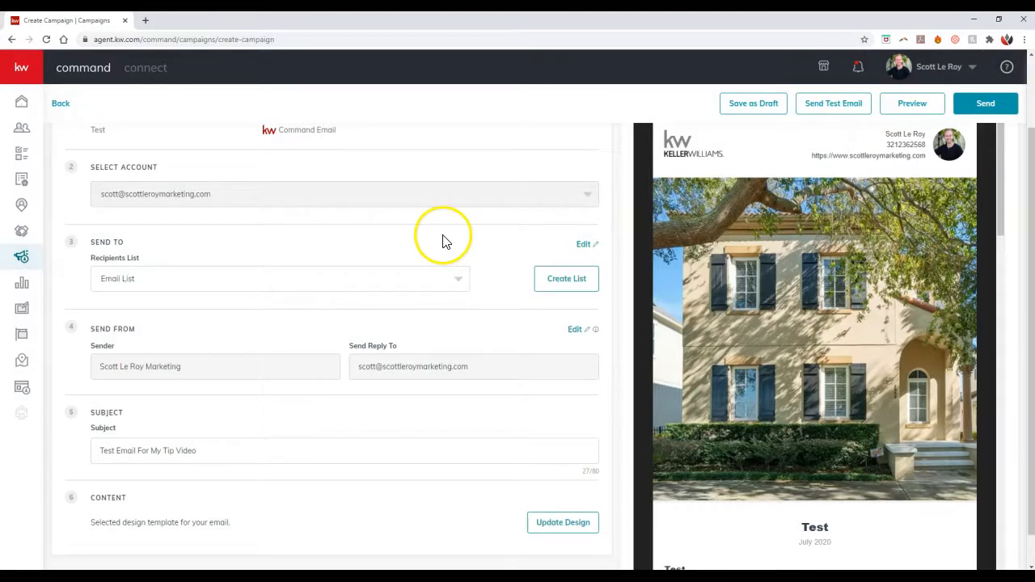
scroll(443, 241, up, 1)
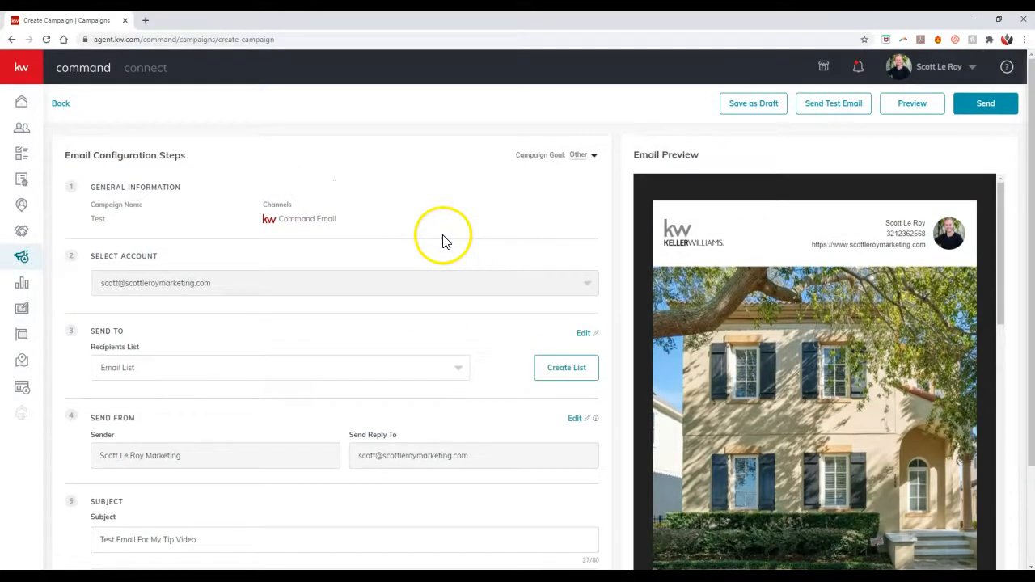